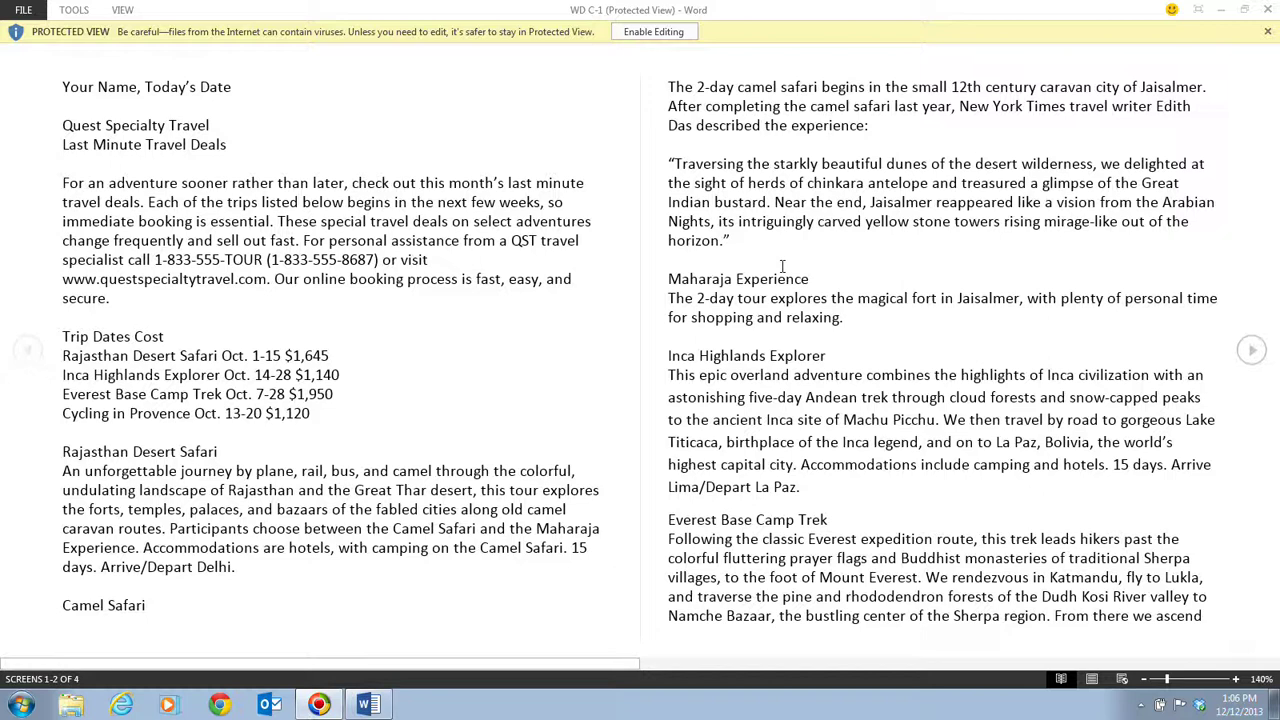
Enable editing of the protected document and save a copy to the Desktop as "WD C-Last Minute Deals"
{"action": "left_click", "coordinate": [656, 33]}
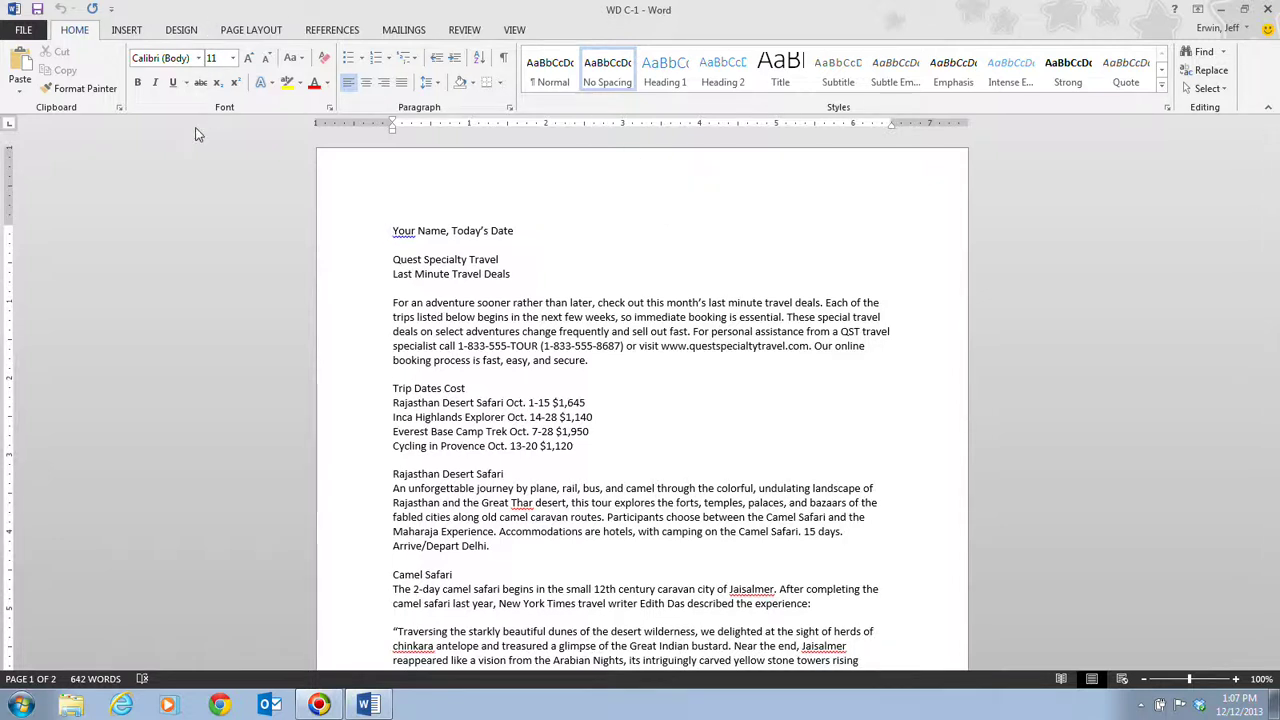
{"action": "left_click", "coordinate": [22, 33]}
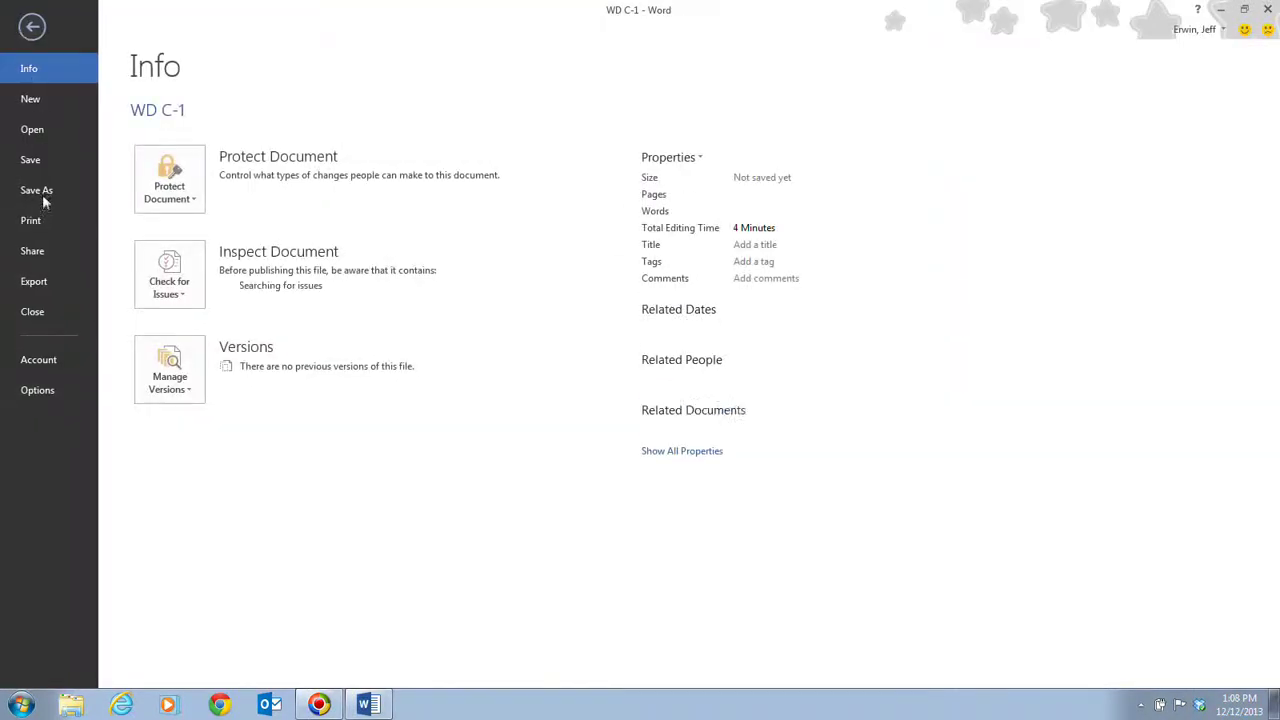
{"action": "left_click", "coordinate": [43, 192]}
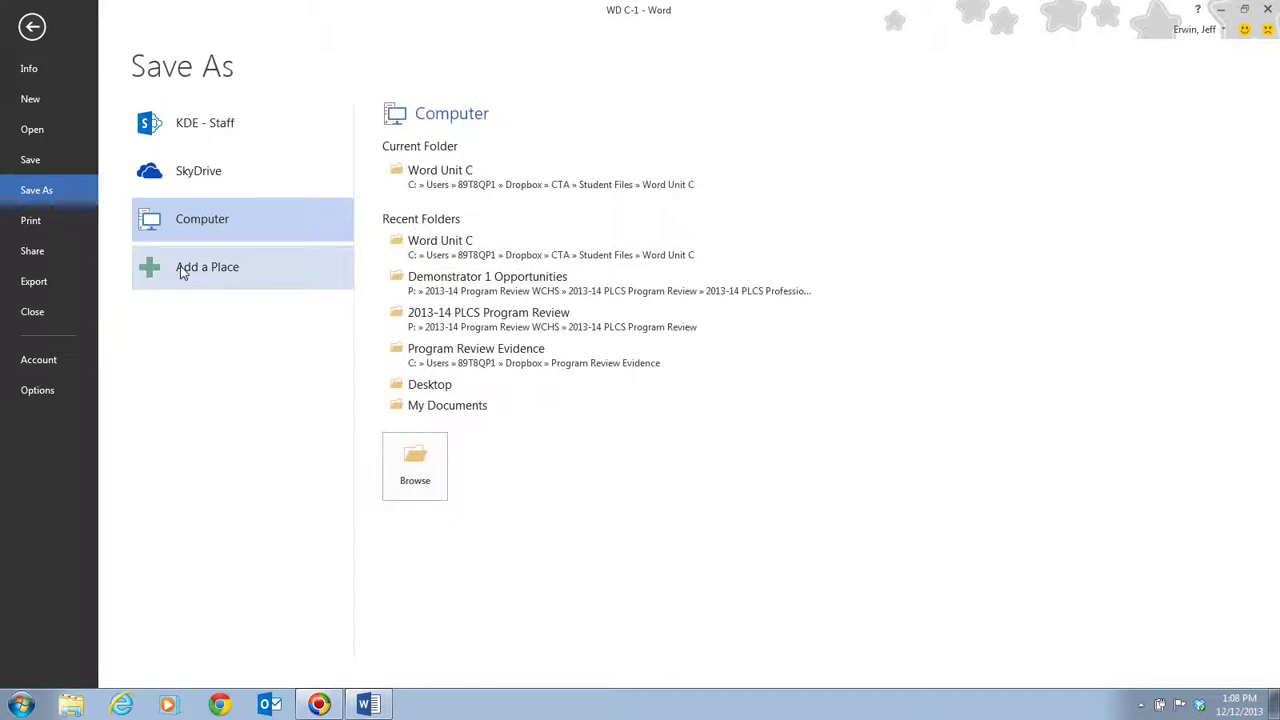
{"action": "left_click", "coordinate": [680, 394]}
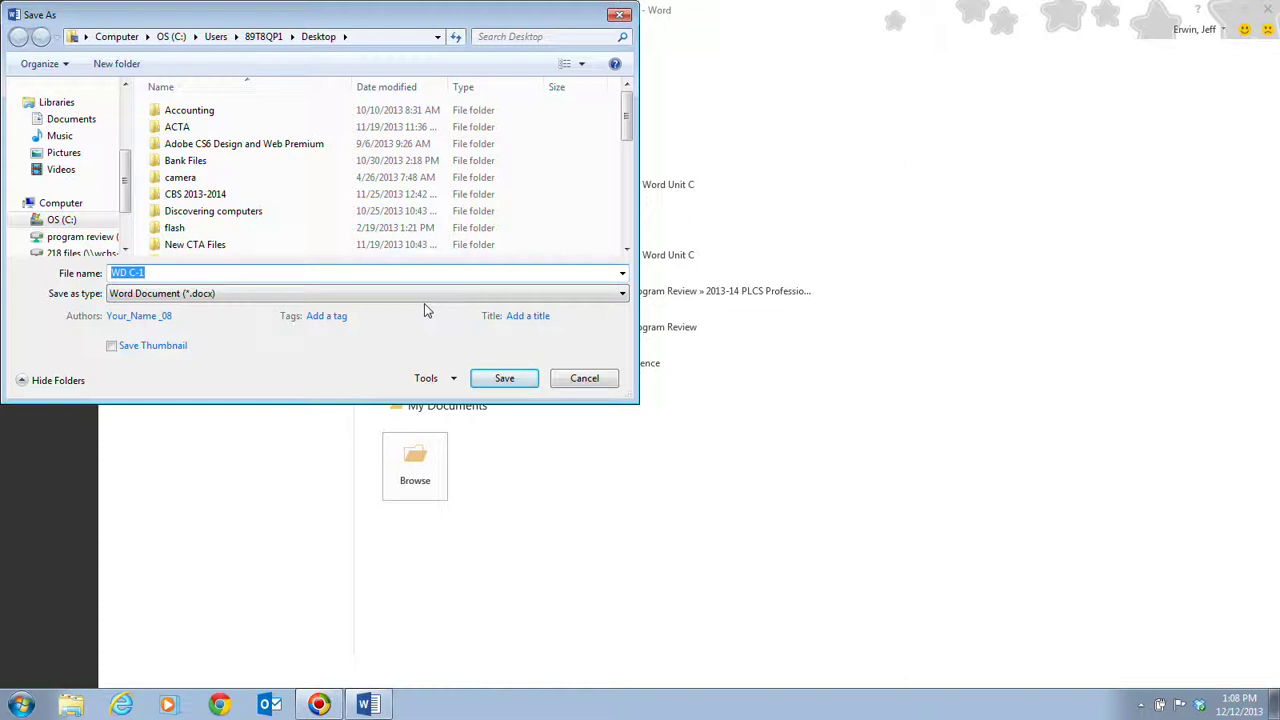
{"action": "type", "text": "WD "}
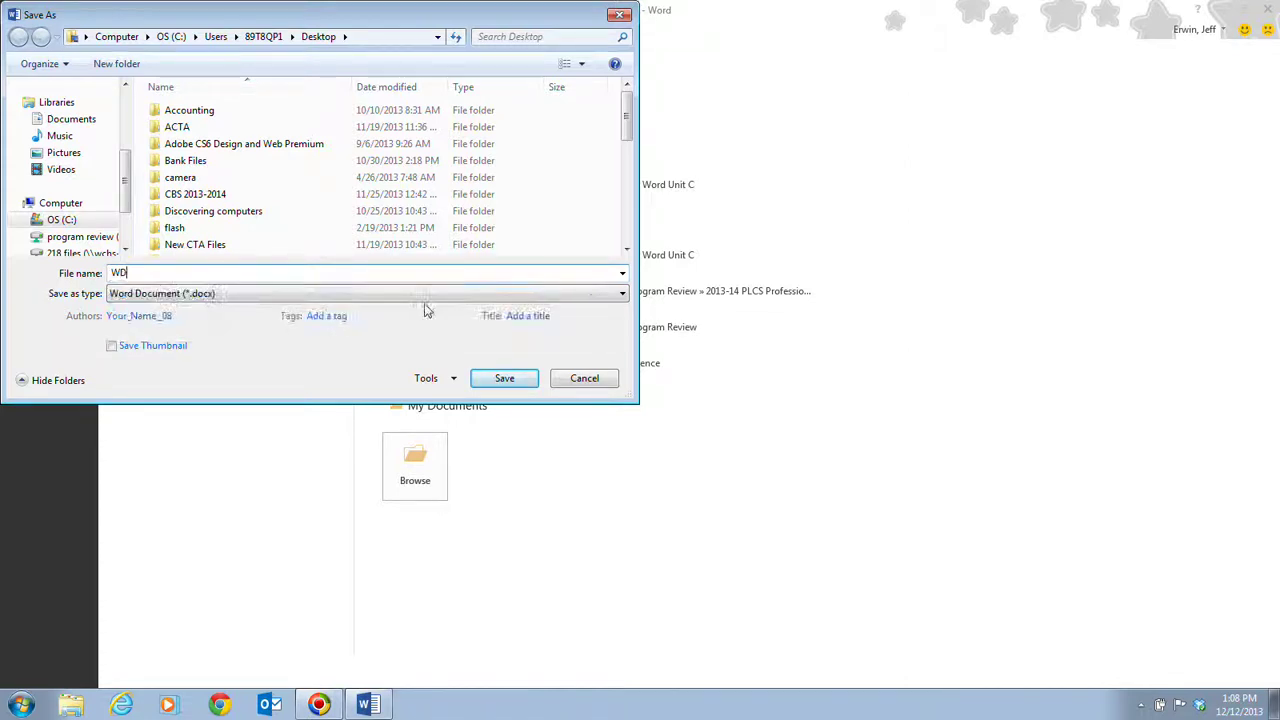
{"action": "type", "text": "C-Last Minute Deals"}
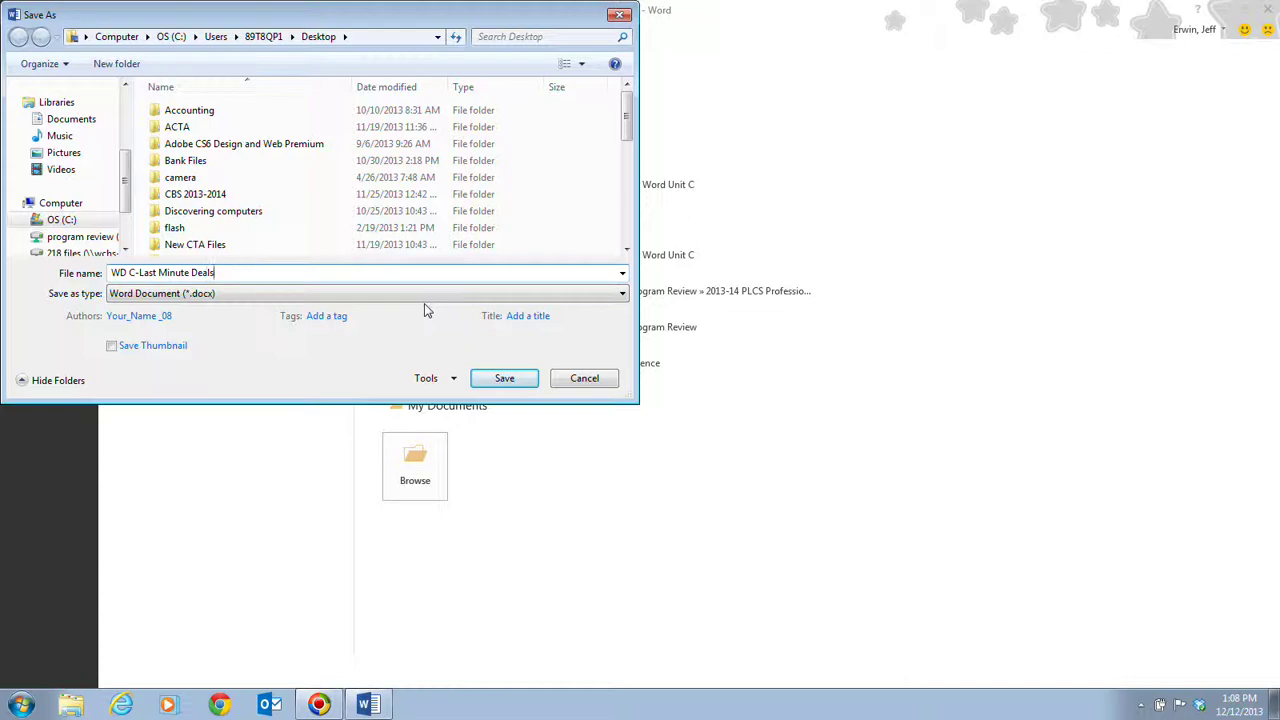
{"action": "left_click", "coordinate": [506, 380]}
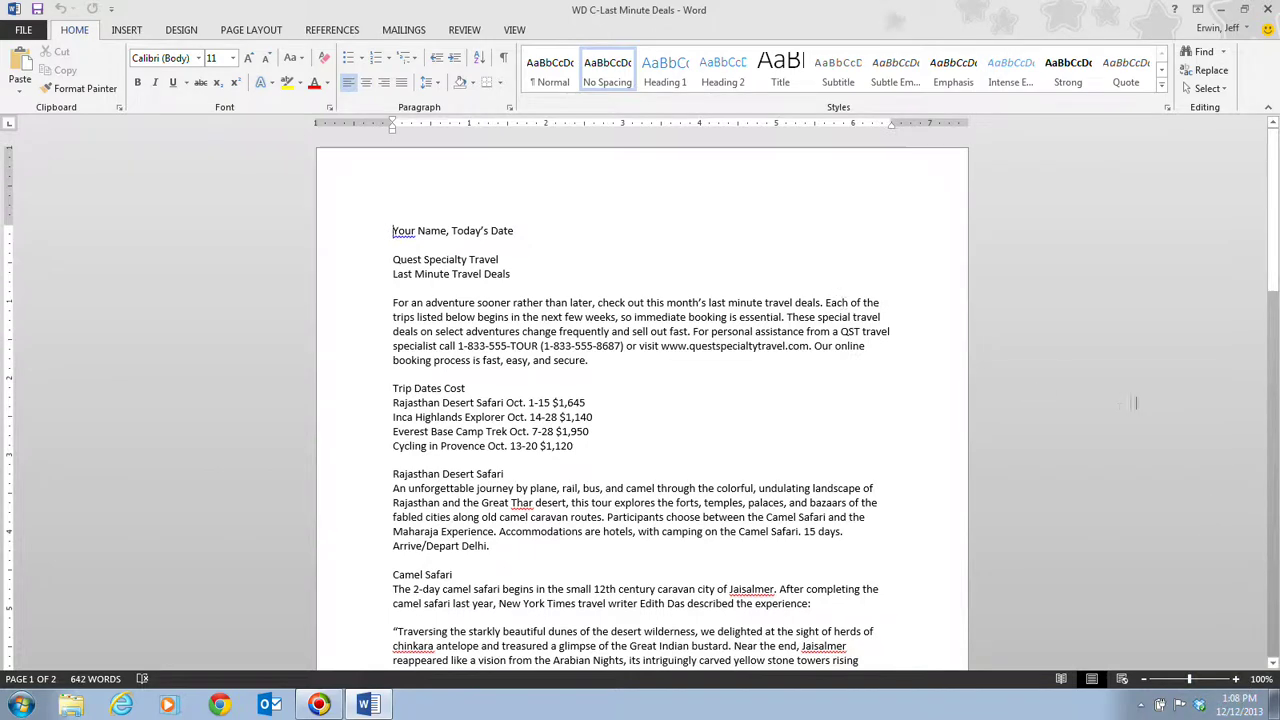
Enlarge the document view to 120% and look through the text on both pages
{"action": "left_click", "coordinate": [1236, 680]}
{"action": "left_click", "coordinate": [1236, 680]}
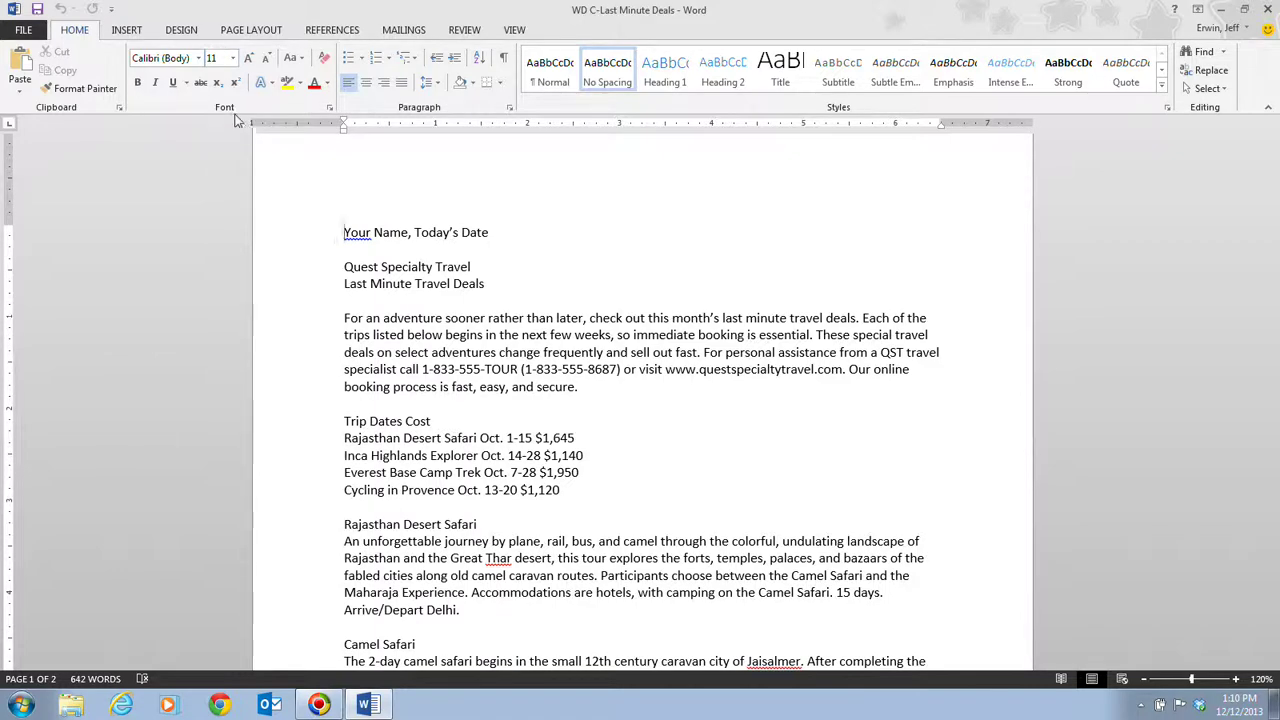
{"action": "scroll", "coordinate": [530, 230], "scroll_direction": "down", "scroll_amount": 15}
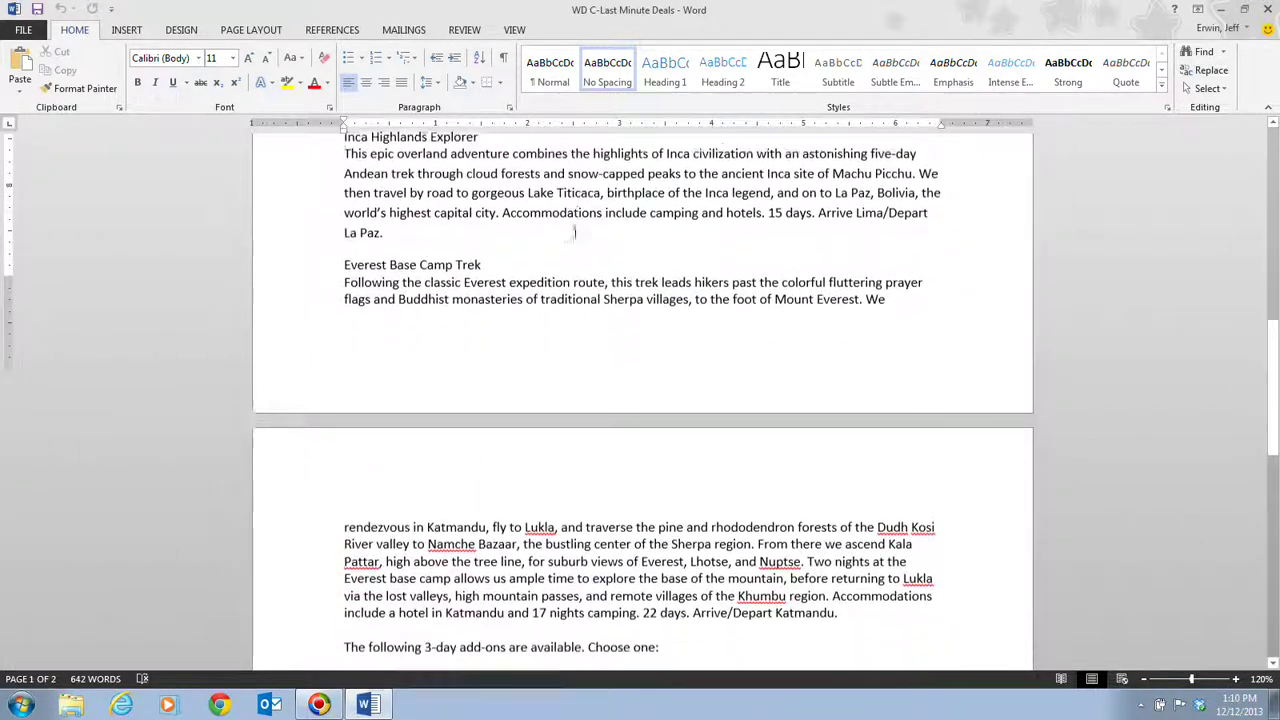
{"action": "scroll", "coordinate": [575, 232], "scroll_direction": "down", "scroll_amount": 10}
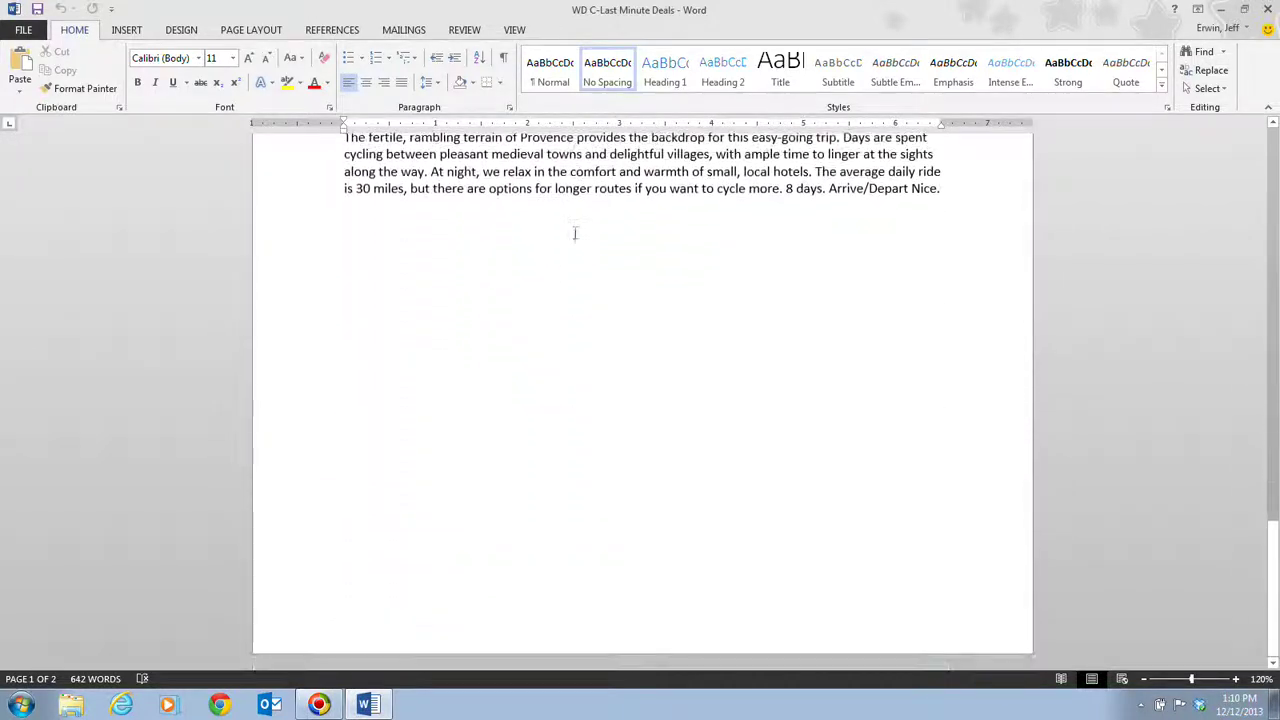
{"action": "scroll", "coordinate": [575, 232], "scroll_direction": "up", "scroll_amount": 3}
{"action": "scroll", "coordinate": [575, 232], "scroll_direction": "up", "scroll_amount": 1}
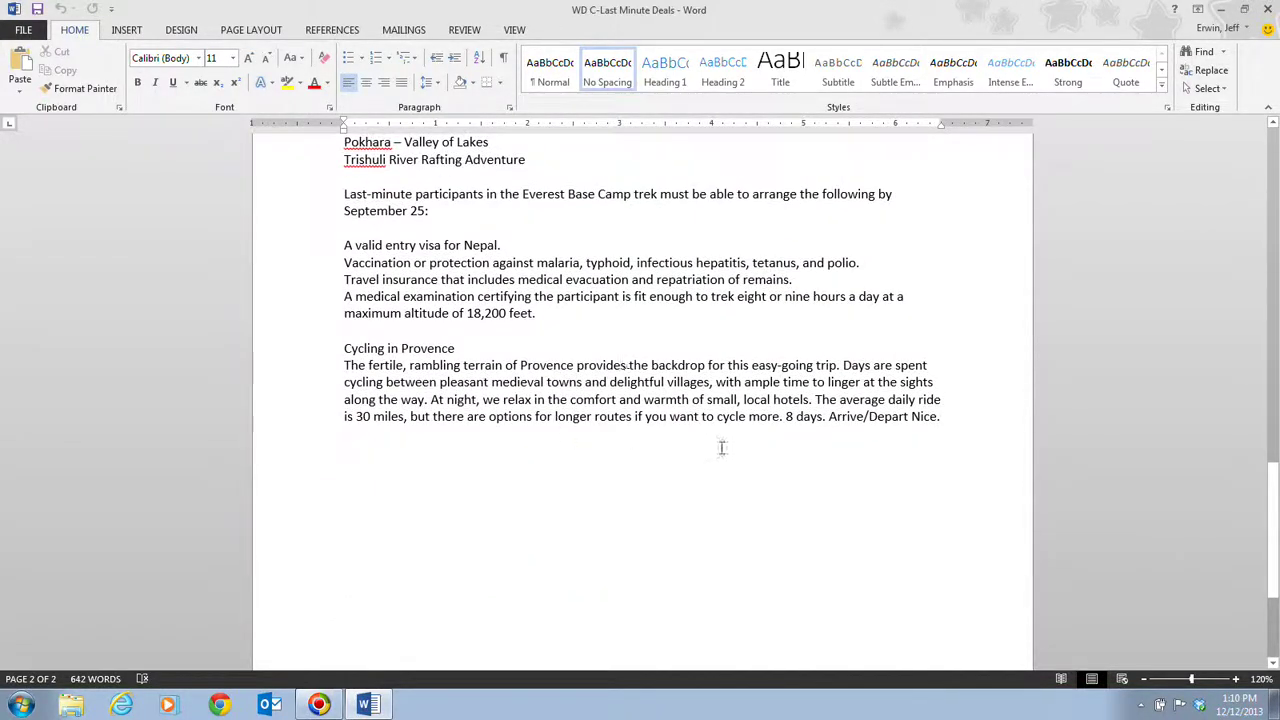
{"action": "scroll", "coordinate": [680, 458], "scroll_direction": "up", "scroll_amount": 1}
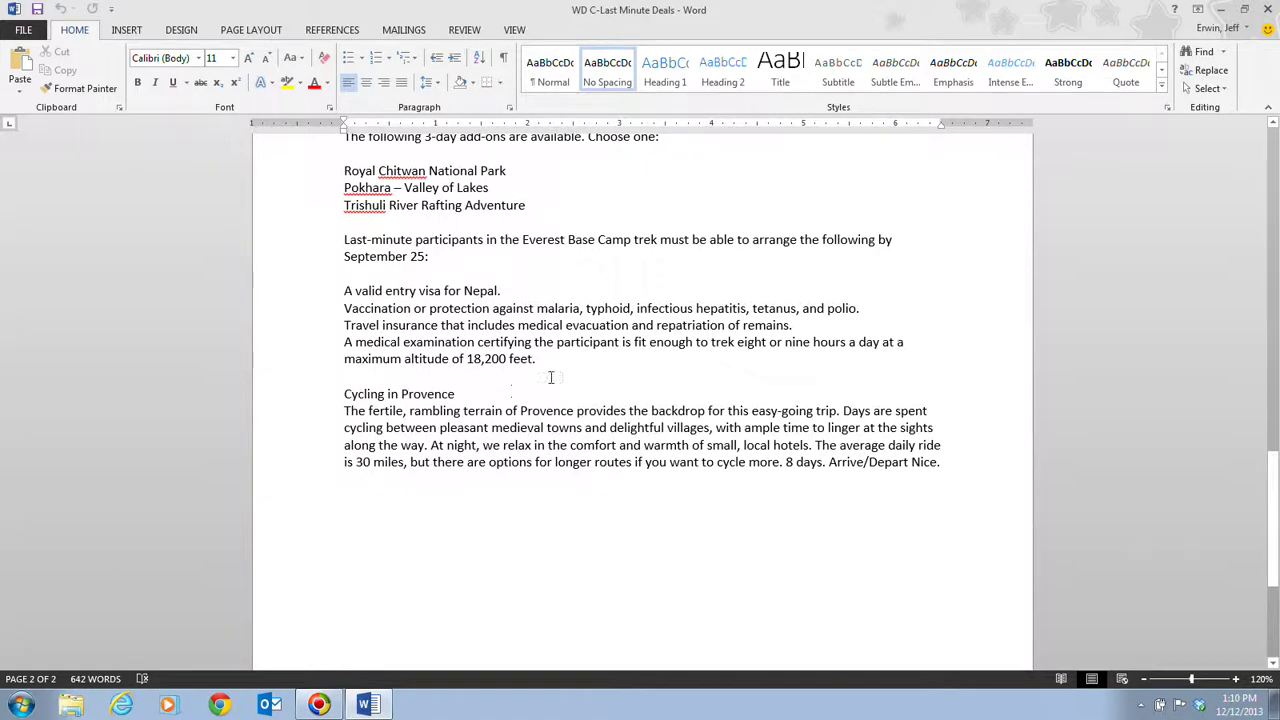
{"action": "scroll", "coordinate": [640, 500], "scroll_direction": "up", "scroll_amount": 4}
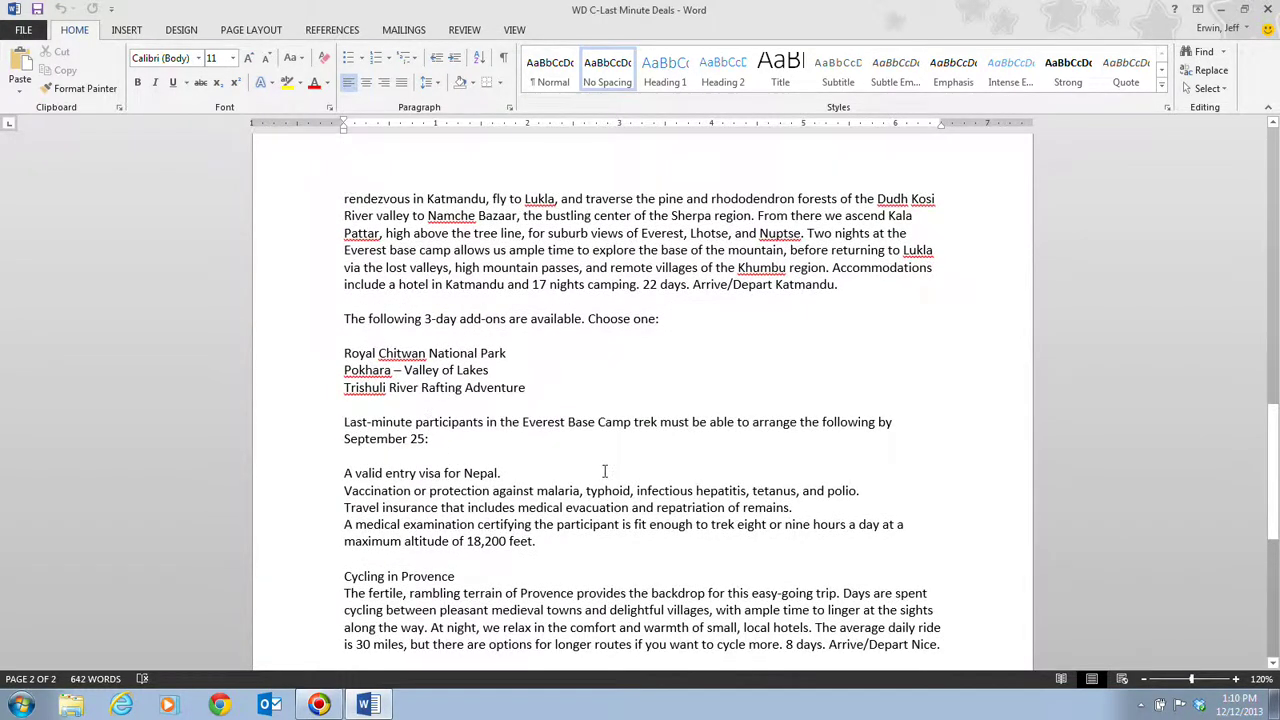
{"action": "scroll", "coordinate": [619, 560], "scroll_direction": "up", "scroll_amount": 10}
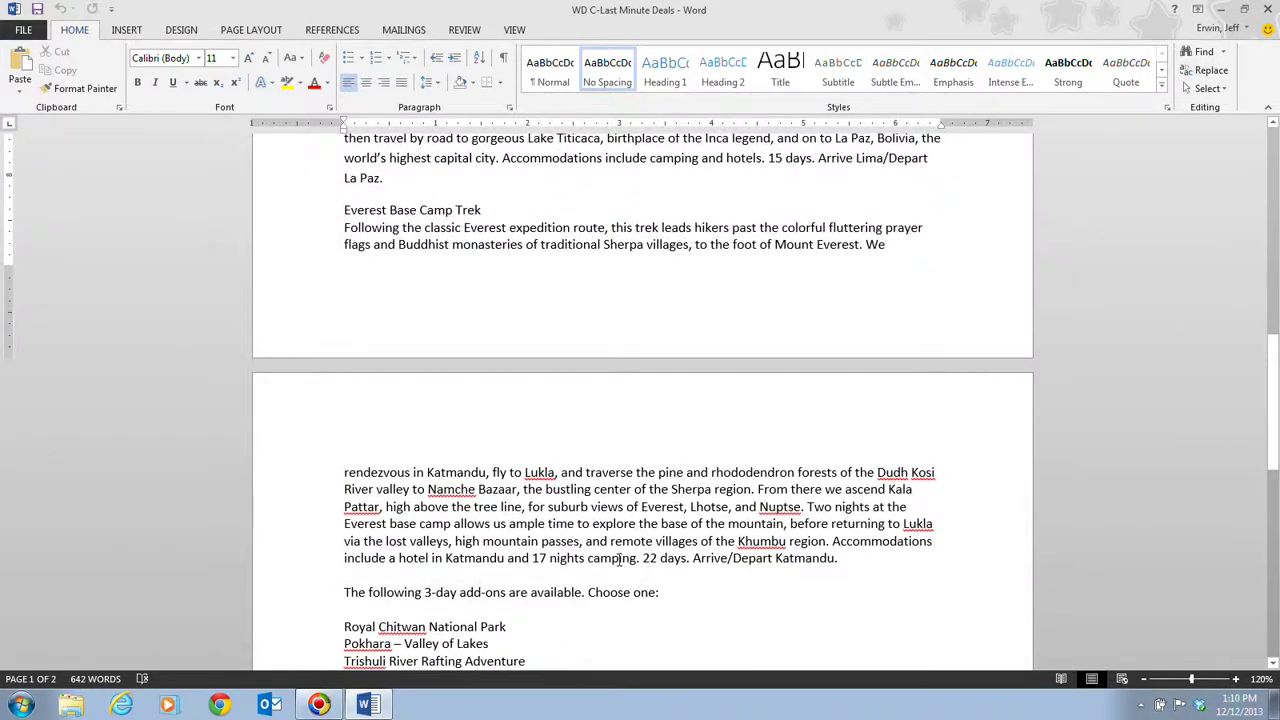
{"action": "scroll", "coordinate": [619, 560], "scroll_direction": "up", "scroll_amount": 12}
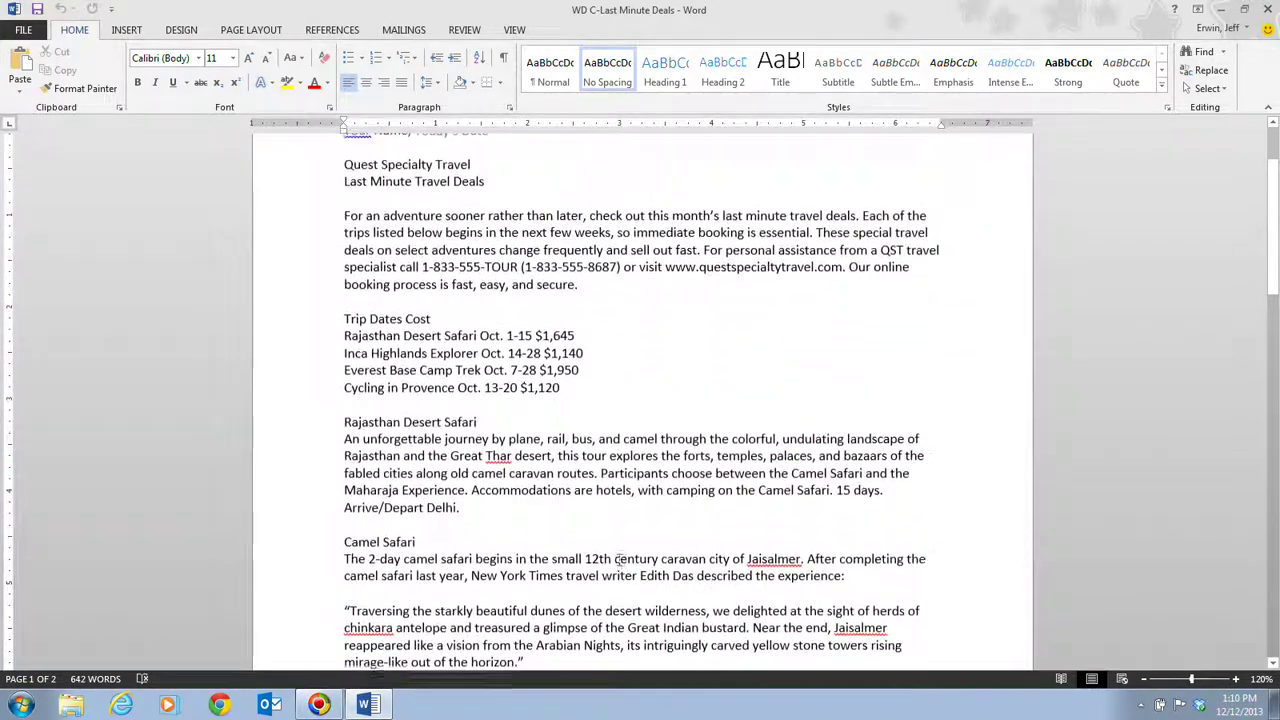
{"action": "scroll", "coordinate": [619, 560], "scroll_direction": "down", "scroll_amount": 4}
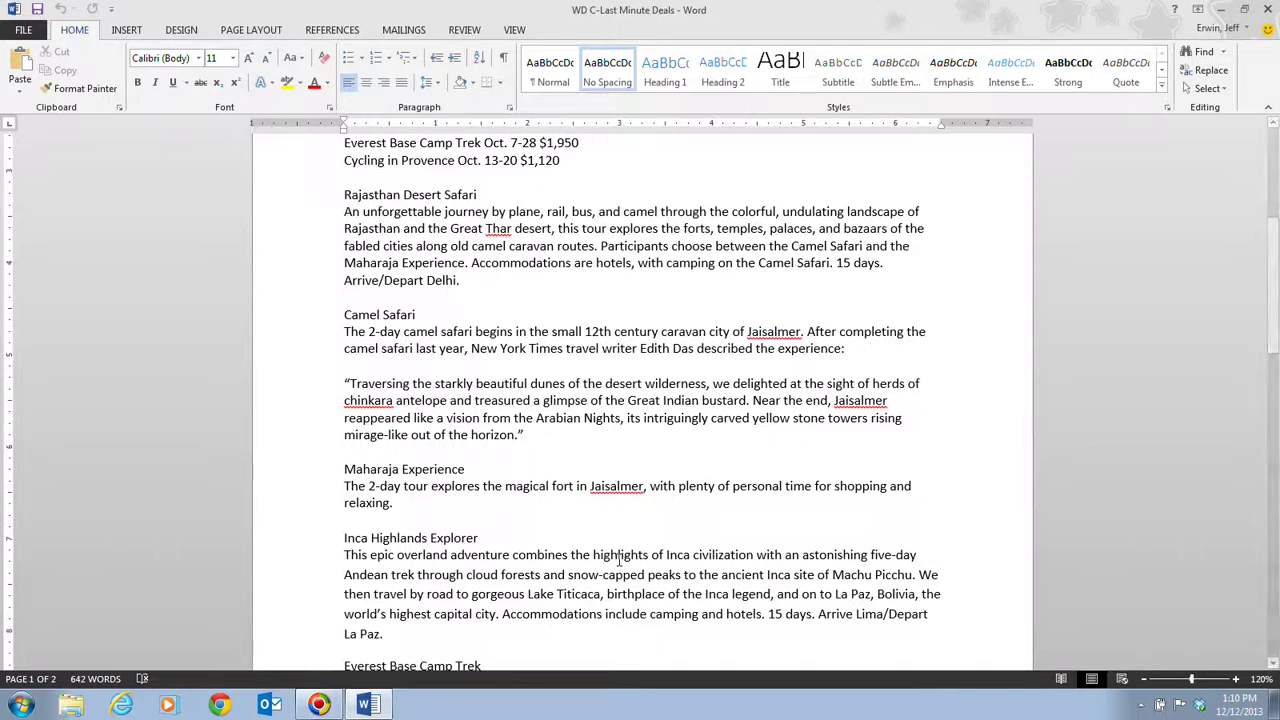
{"action": "scroll", "coordinate": [619, 560], "scroll_direction": "up", "scroll_amount": 7}
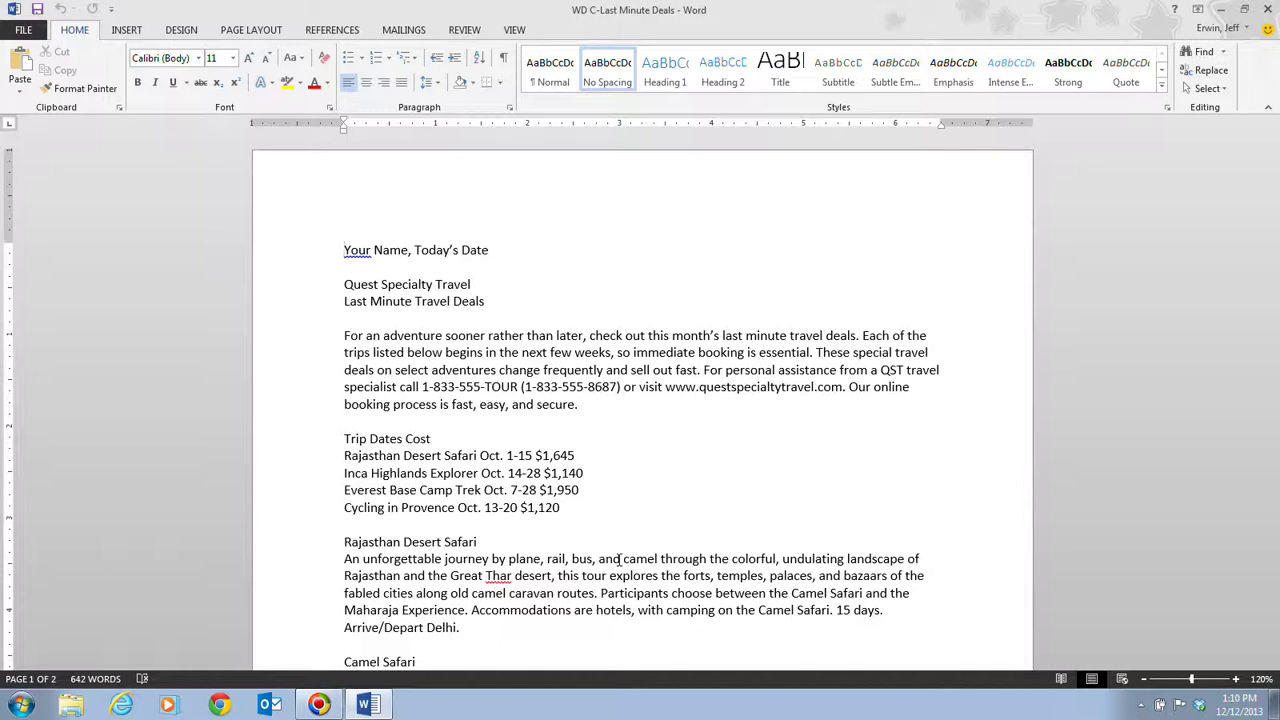
Select the entire document and change its font to Garamond
{"action": "key", "text": "ctrl+a"}
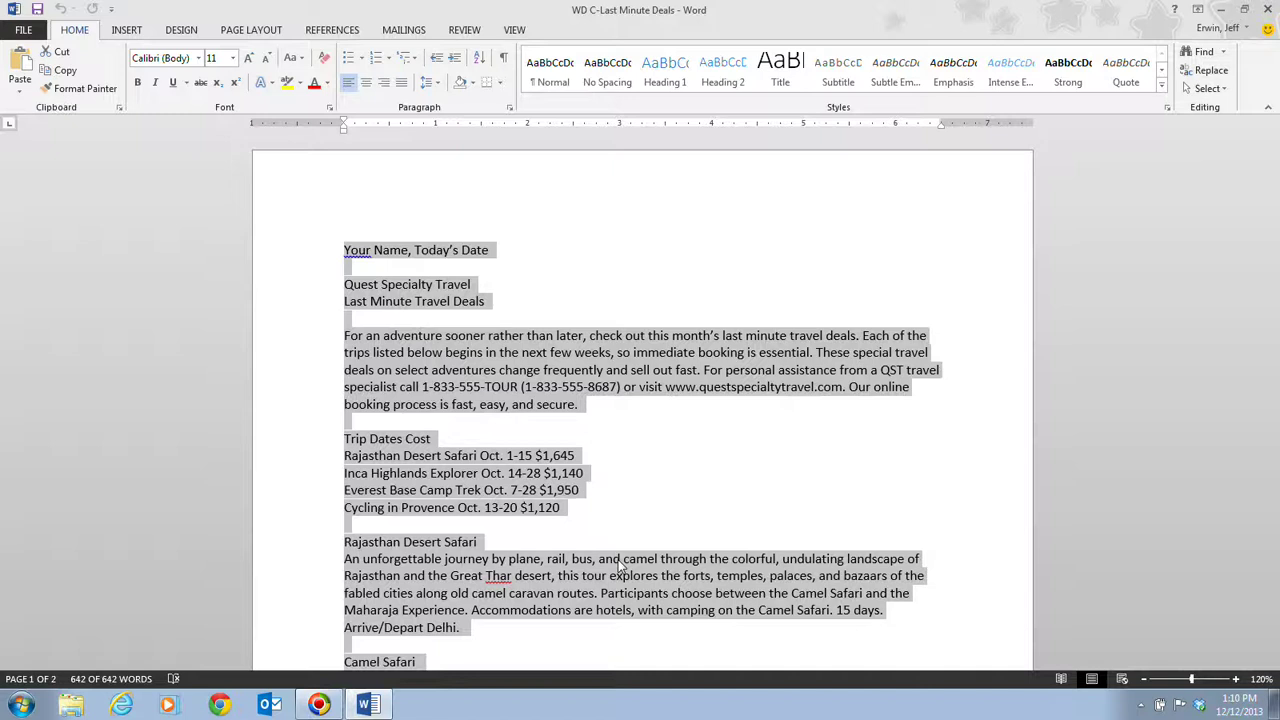
{"action": "left_click", "coordinate": [199, 61]}
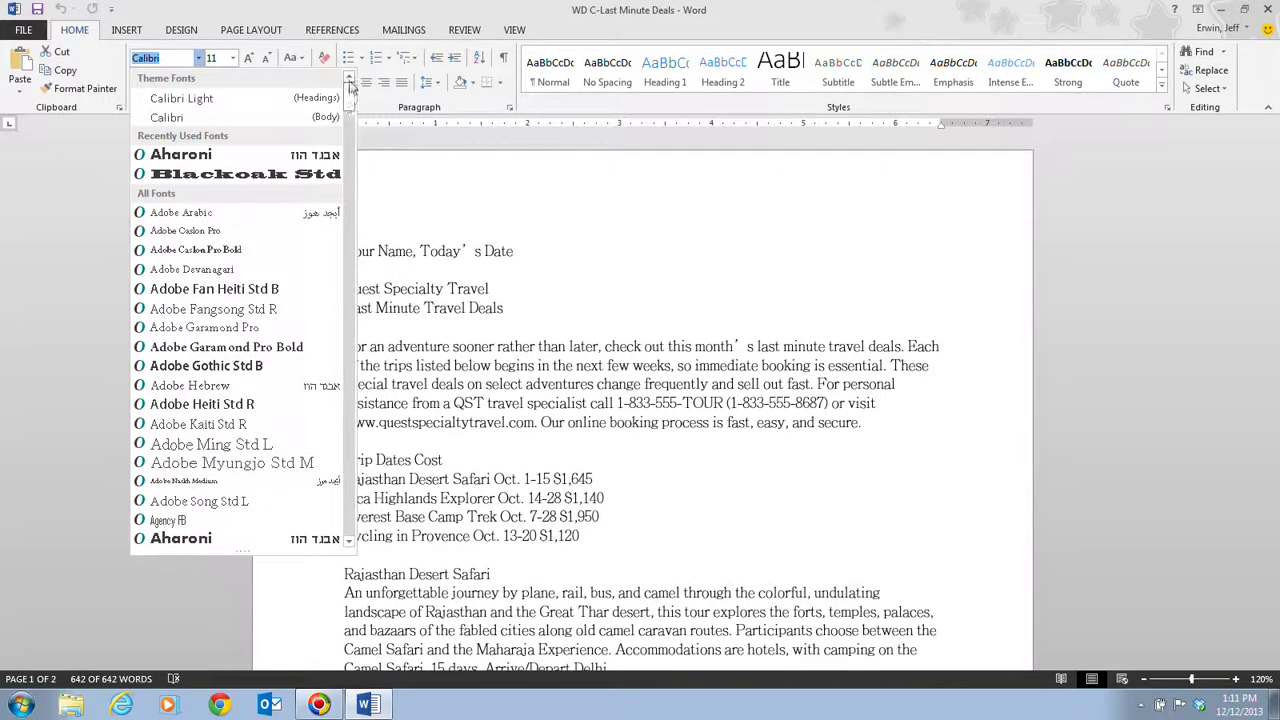
{"action": "left_click_drag", "start_coordinate": [351, 92], "coordinate": [349, 487]}
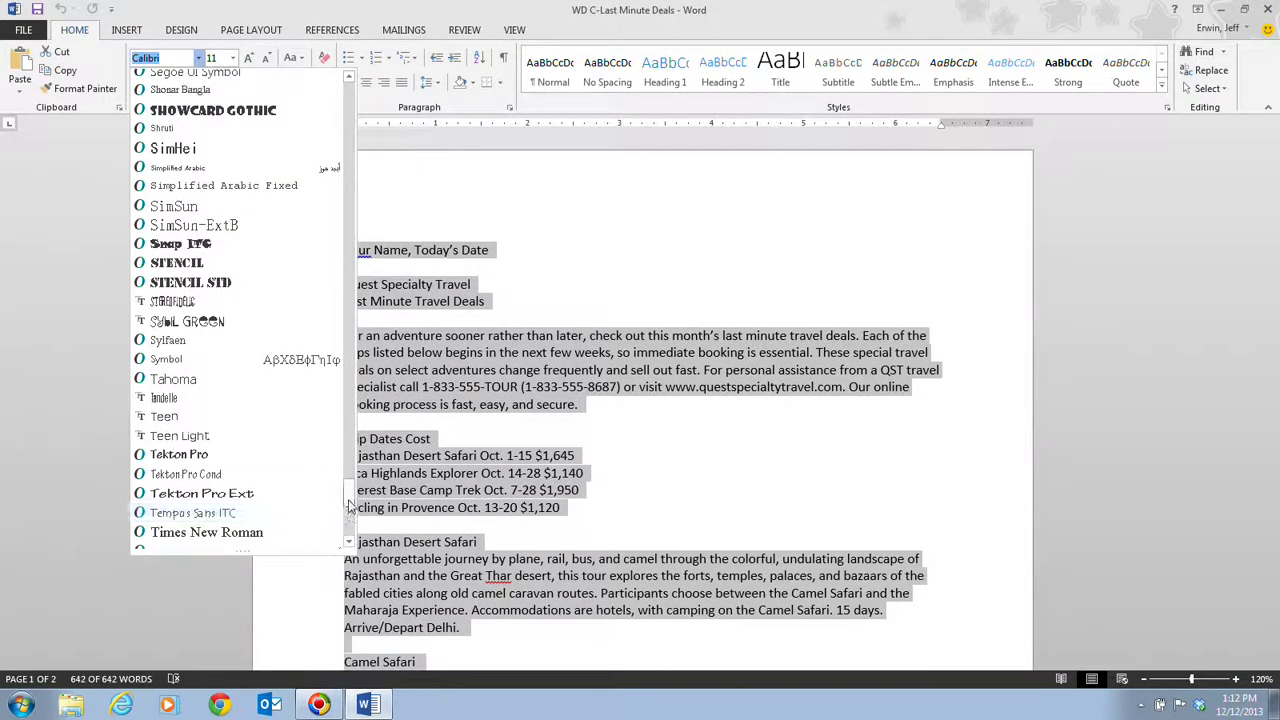
{"action": "left_click_drag", "start_coordinate": [350, 492], "coordinate": [346, 77]}
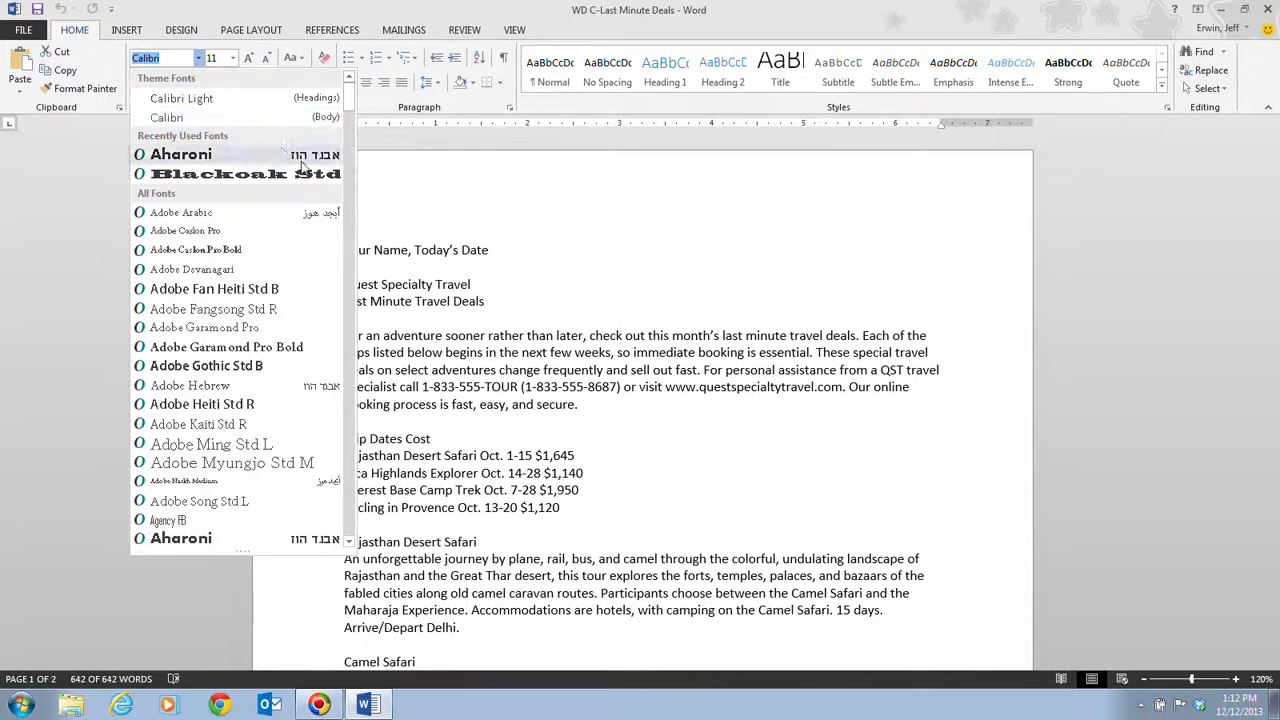
{"action": "left_click_drag", "start_coordinate": [348, 95], "coordinate": [348, 266]}
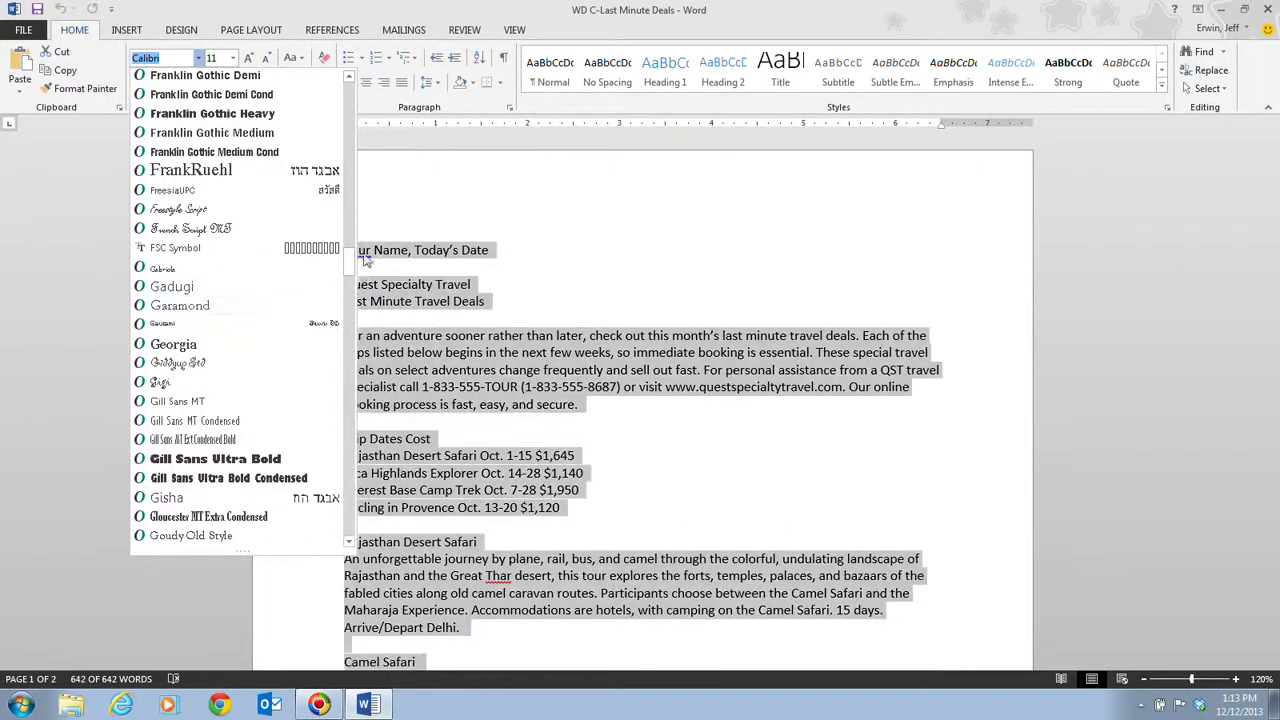
{"action": "left_click_drag", "start_coordinate": [352, 268], "coordinate": [340, 520]}
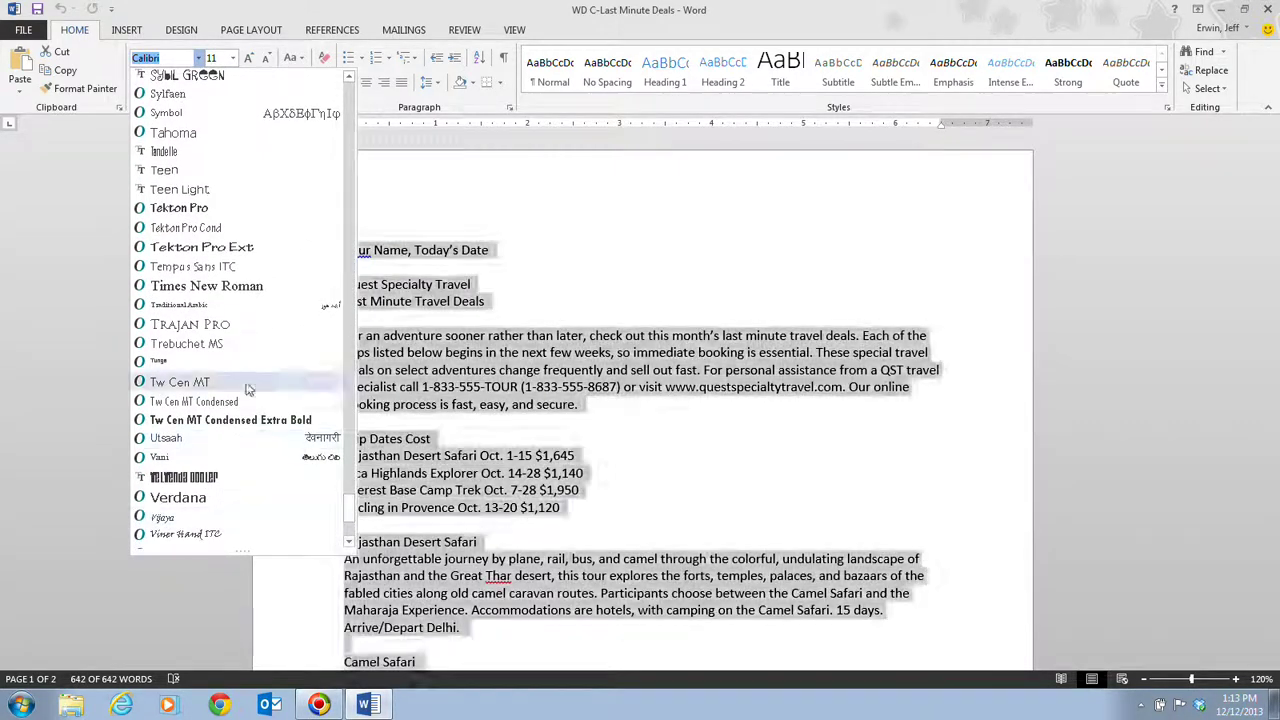
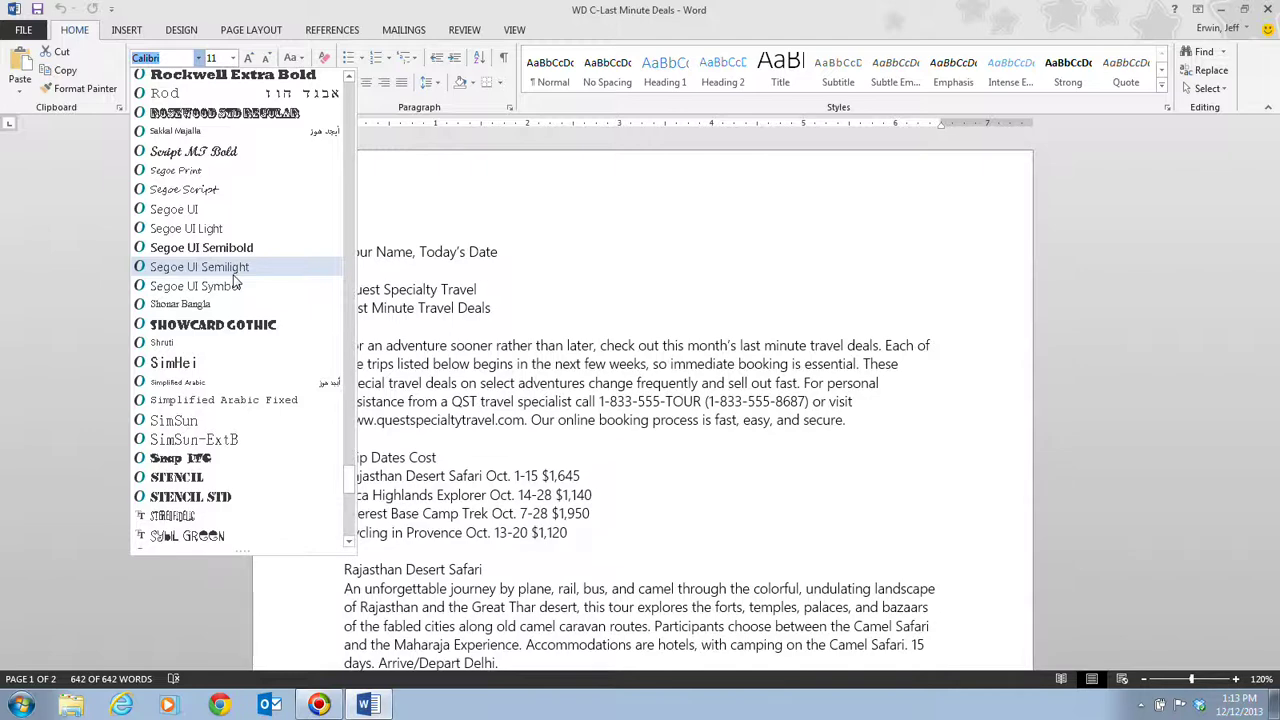
{"action": "scroll", "coordinate": [236, 283], "scroll_direction": "up", "scroll_amount": 2}
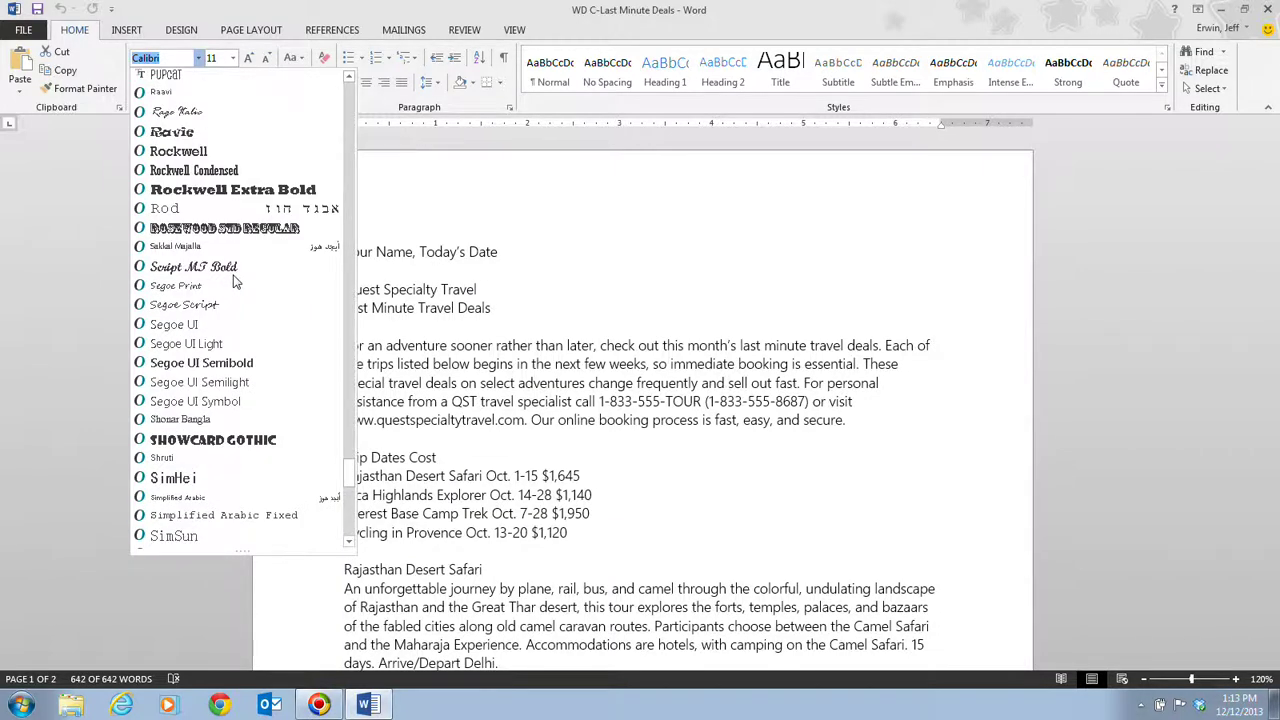
{"action": "scroll", "coordinate": [236, 283], "scroll_direction": "up", "scroll_amount": 15}
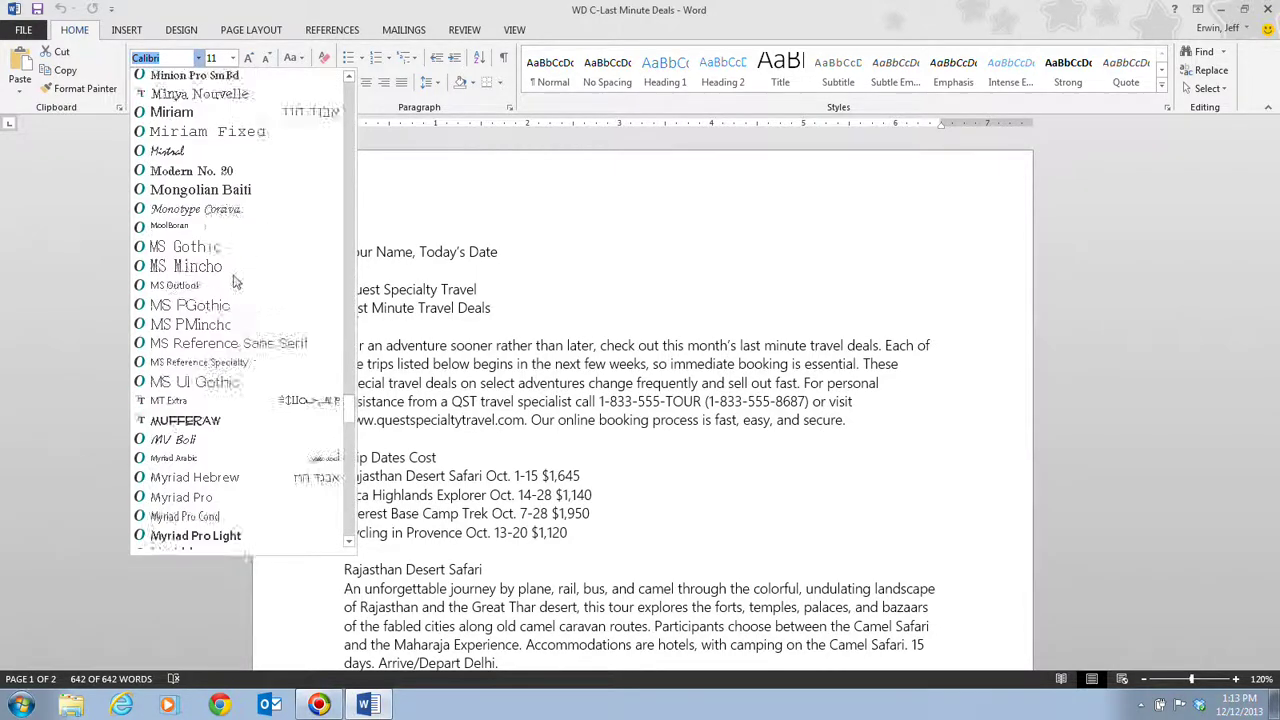
{"action": "scroll", "coordinate": [236, 283], "scroll_direction": "up", "scroll_amount": 7}
{"action": "scroll", "coordinate": [236, 283], "scroll_direction": "up", "scroll_amount": 9}
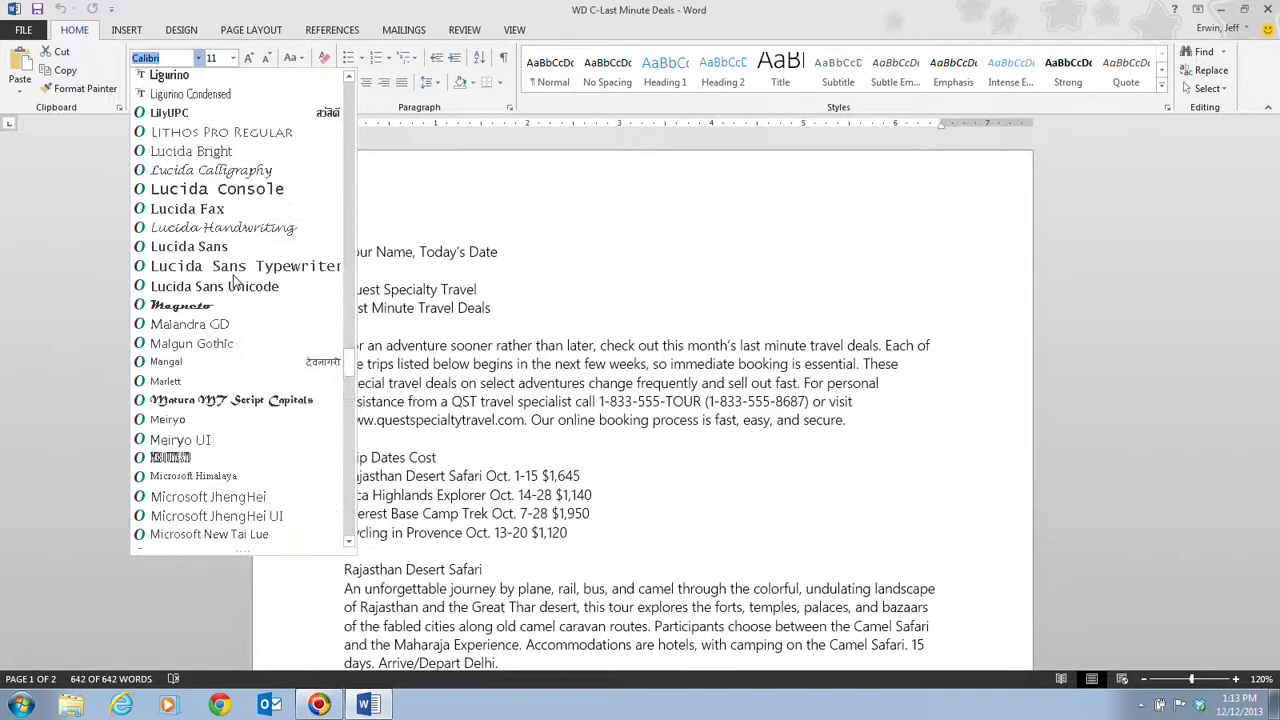
{"action": "scroll", "coordinate": [236, 283], "scroll_direction": "down", "scroll_amount": 8}
{"action": "scroll", "coordinate": [236, 283], "scroll_direction": "up", "scroll_amount": 14}
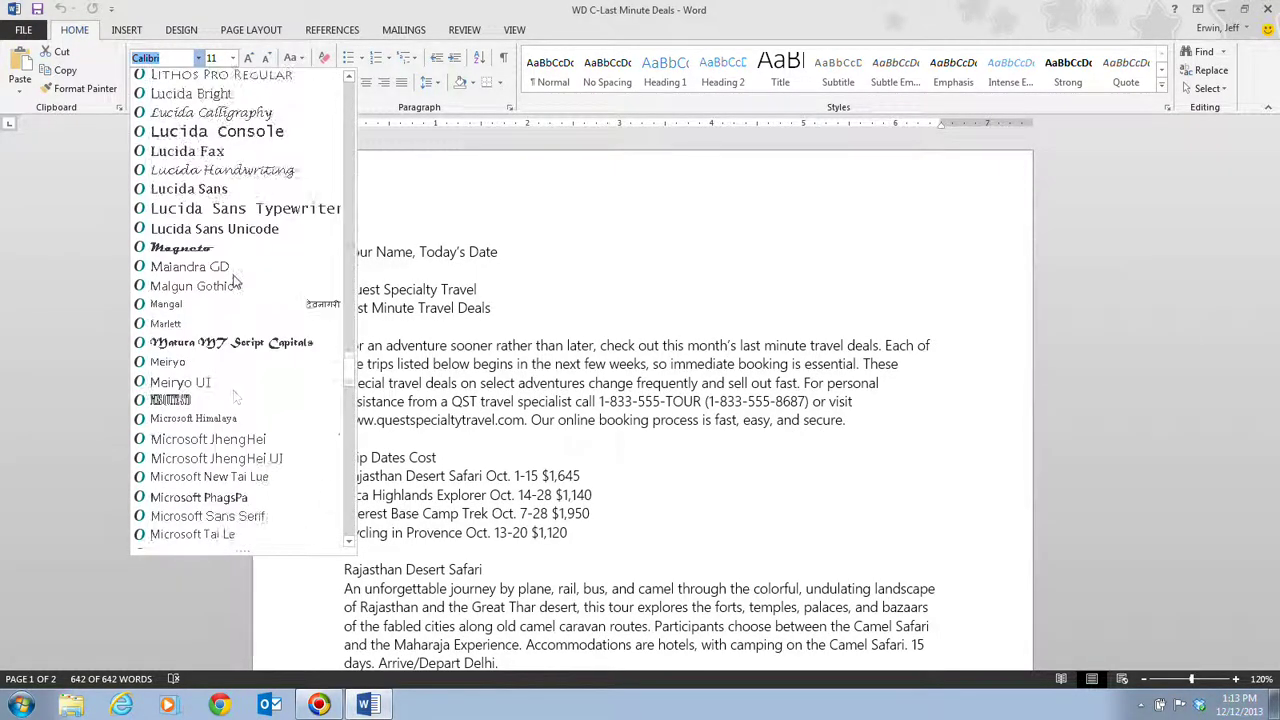
{"action": "scroll", "coordinate": [236, 283], "scroll_direction": "up", "scroll_amount": 15}
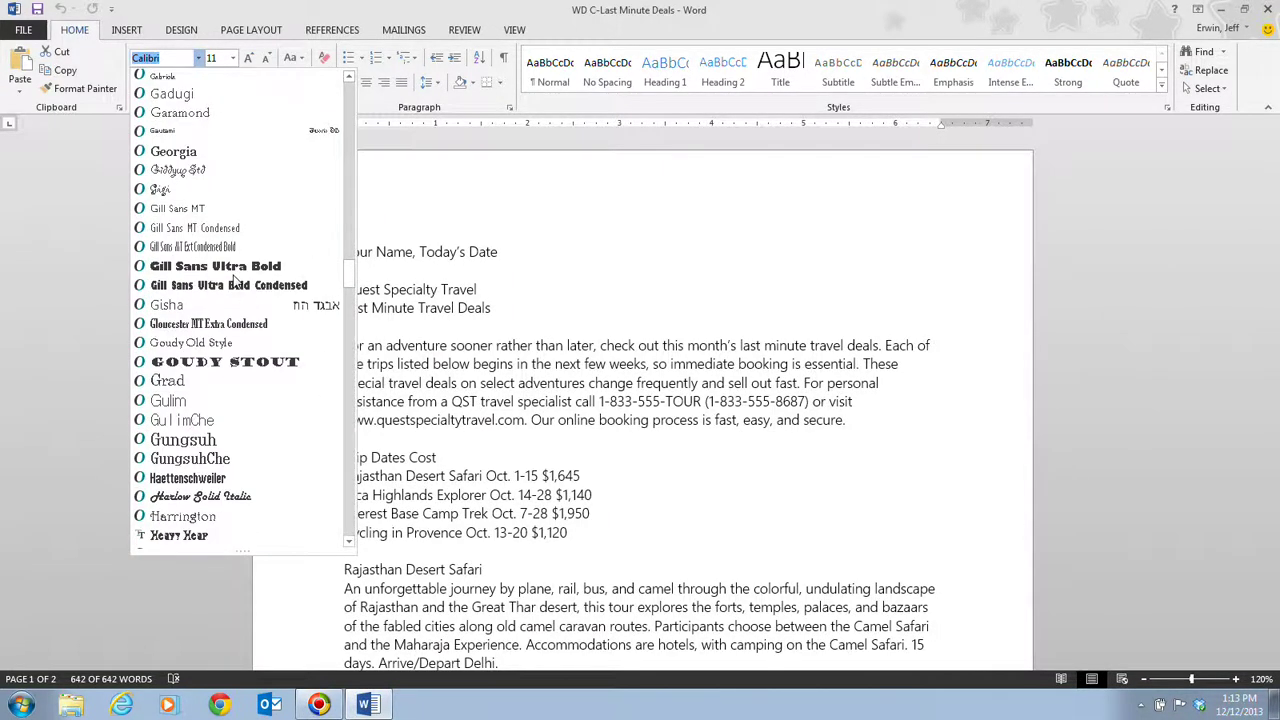
{"action": "scroll", "coordinate": [236, 283], "scroll_direction": "up", "scroll_amount": 2}
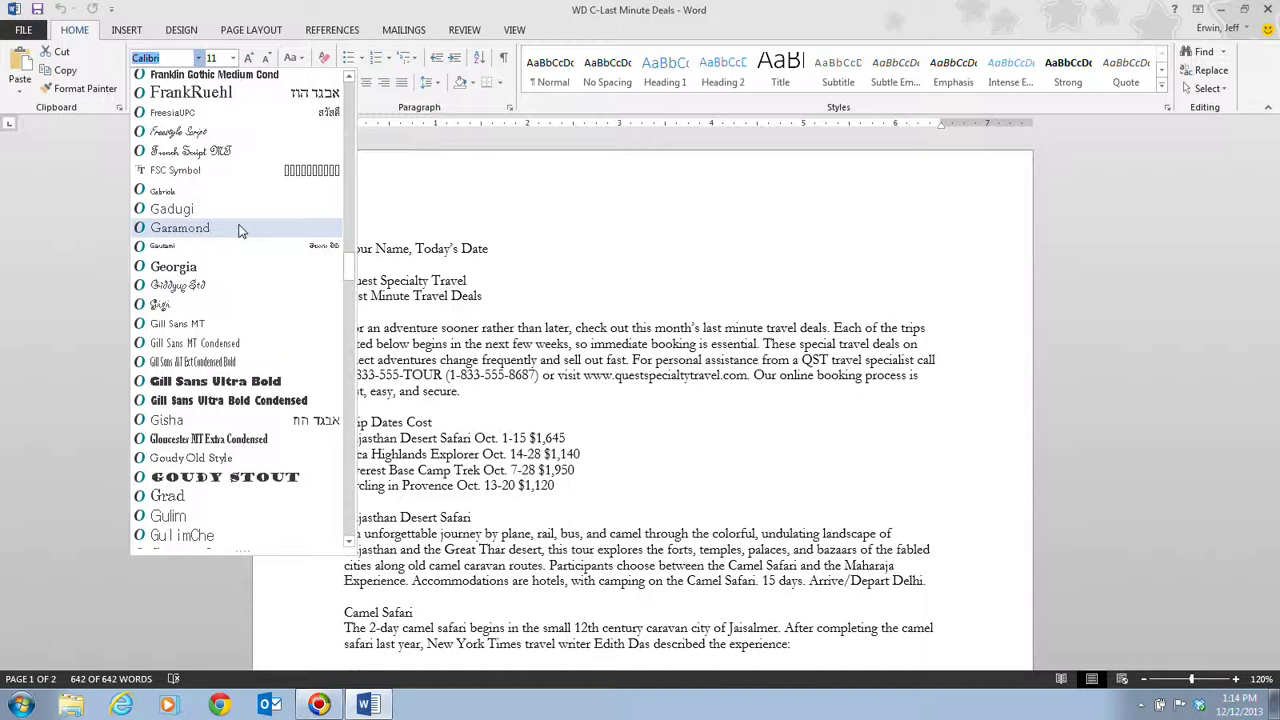
{"action": "left_click", "coordinate": [238, 230]}
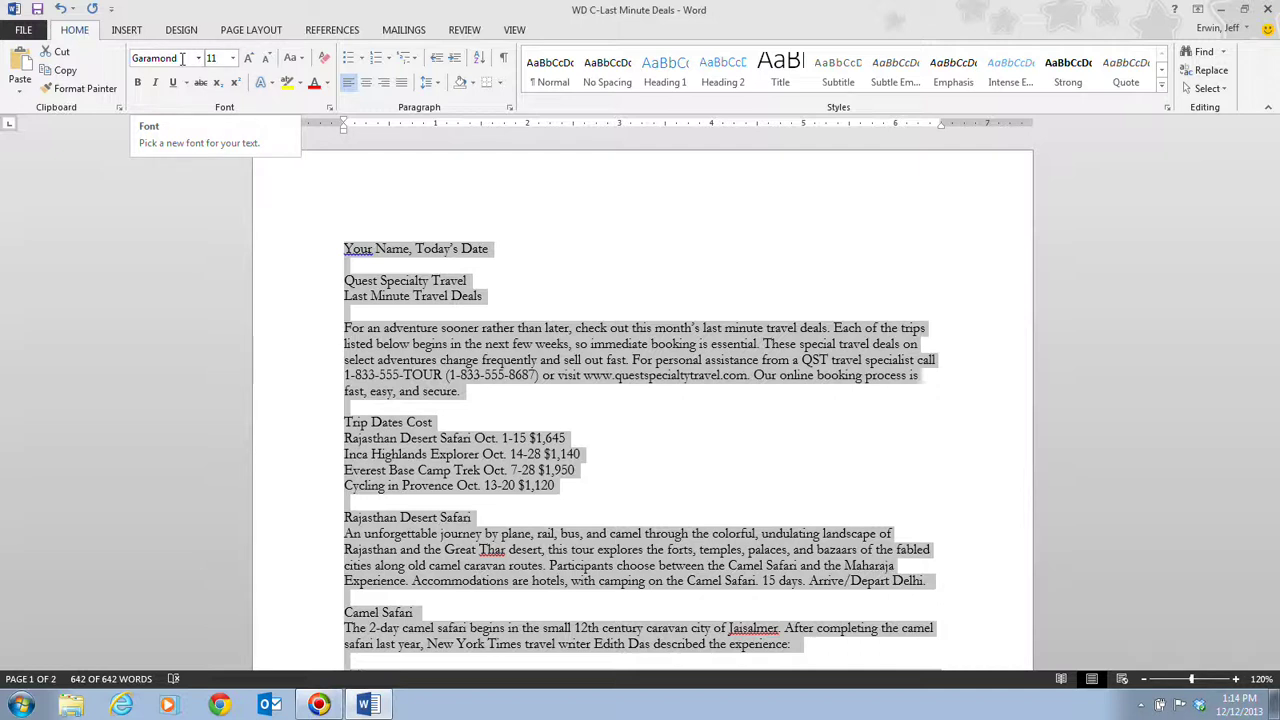
Set the font size of all the document text to 12
{"action": "left_click", "coordinate": [233, 59]}
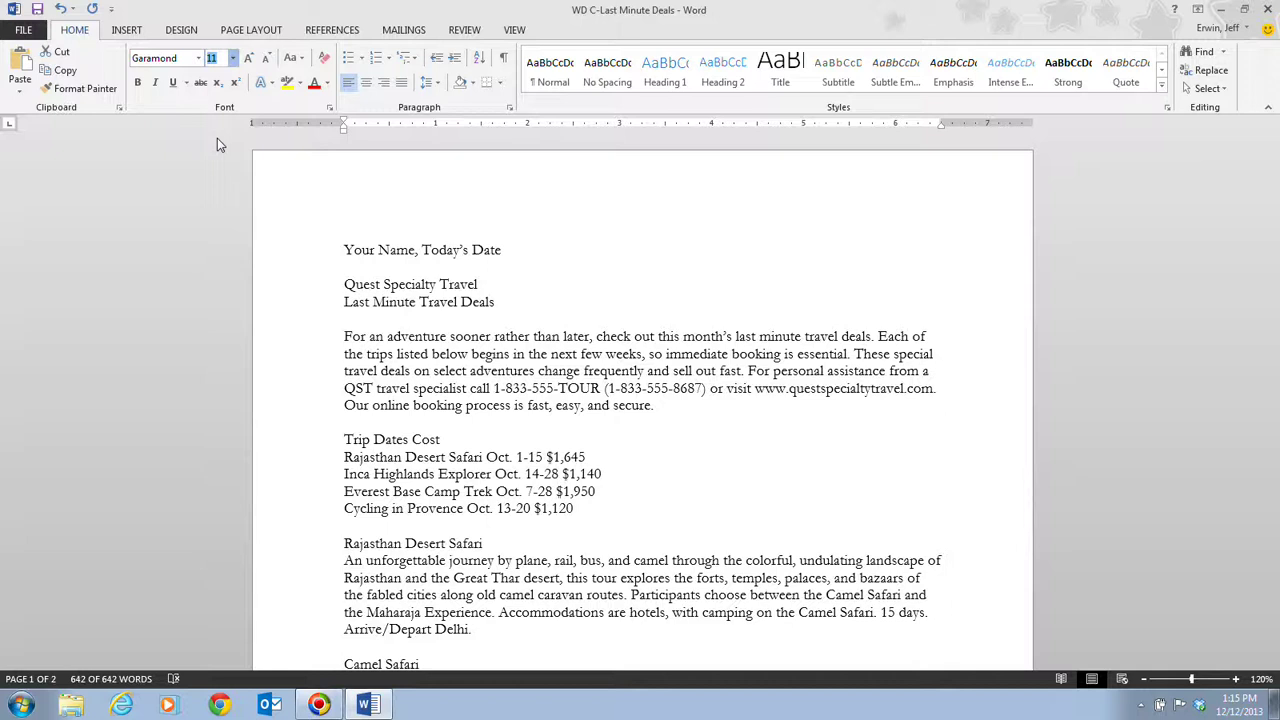
{"action": "key", "text": "Escape"}
{"action": "key", "text": "ctrl+a"}
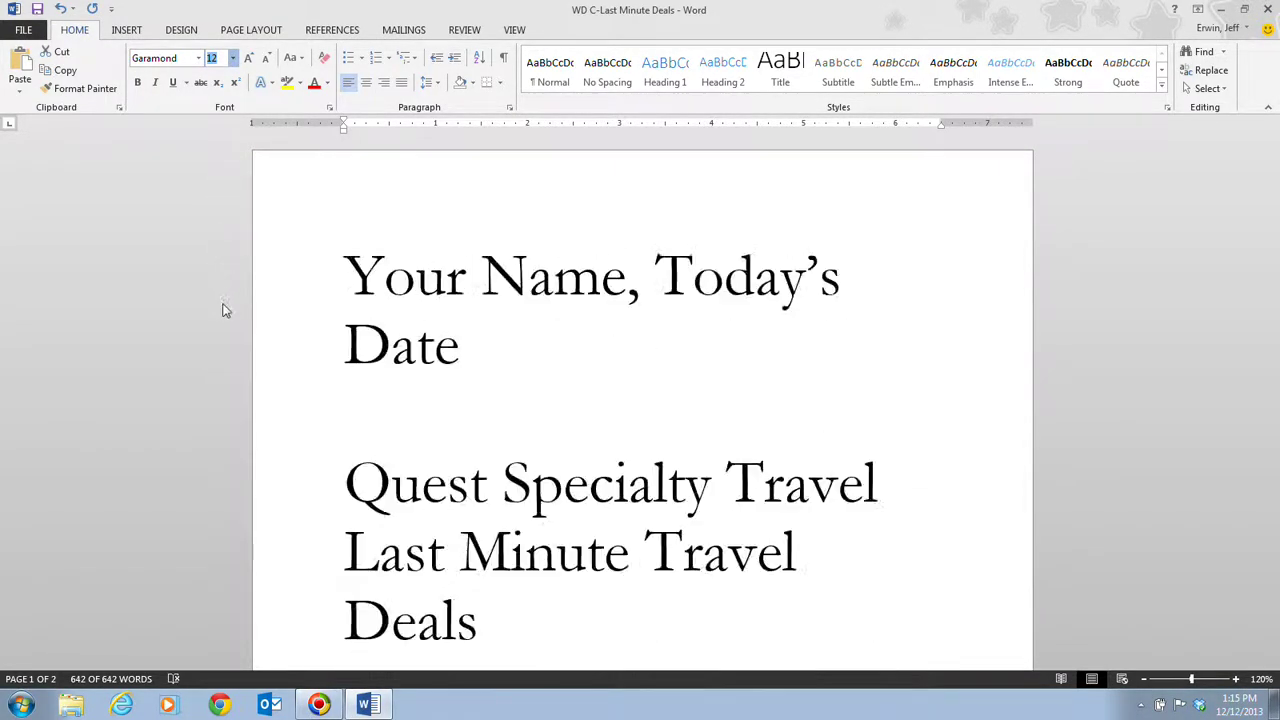
{"action": "key", "text": "Escape"}
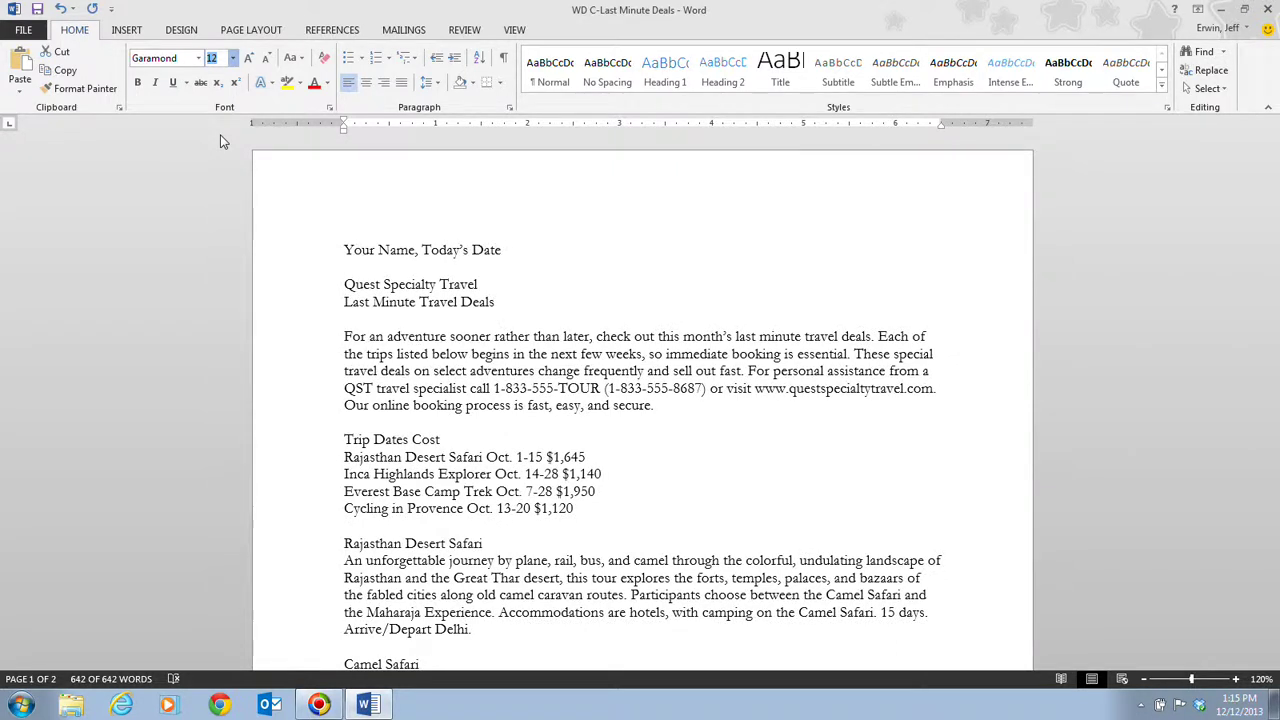
{"action": "triple_click", "coordinate": [216, 143]}
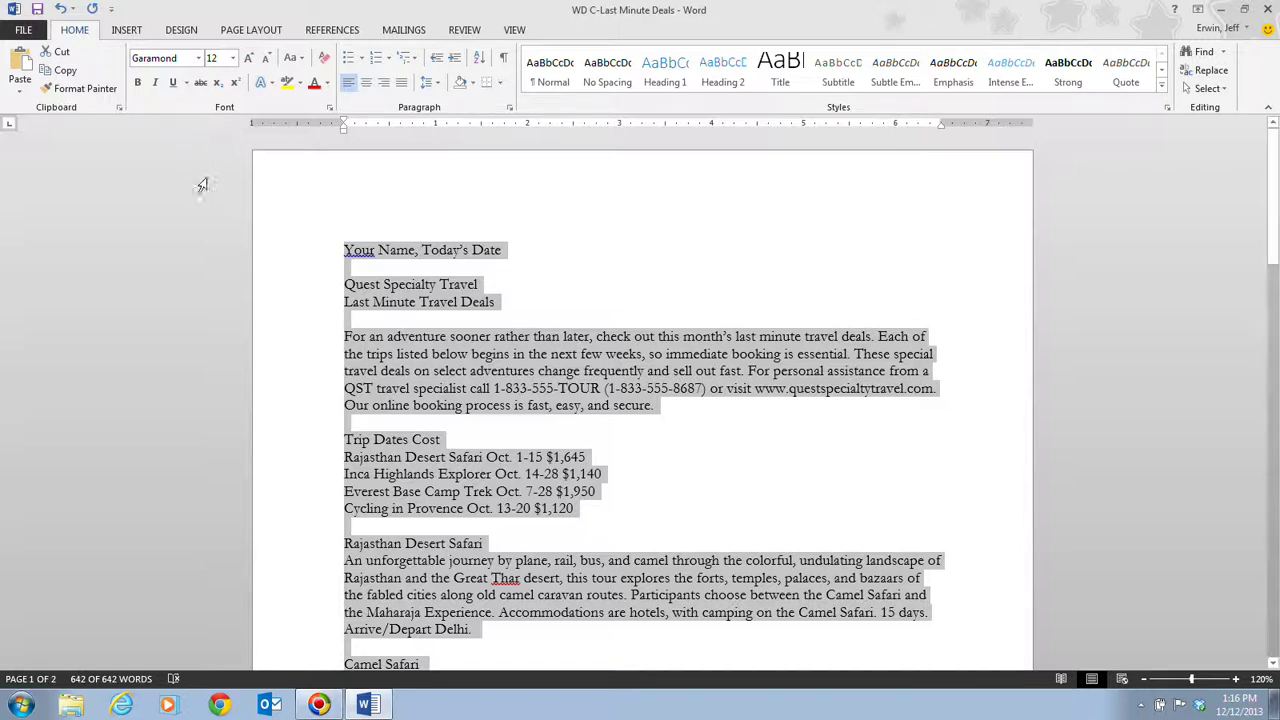
Select the two title lines, Quest Specialty Travel and Last Minute Travel Deals, and change their font to Trebuchet MS
{"action": "left_click", "coordinate": [766, 256]}
{"action": "left_click_drag", "start_coordinate": [343, 284], "coordinate": [586, 309]}
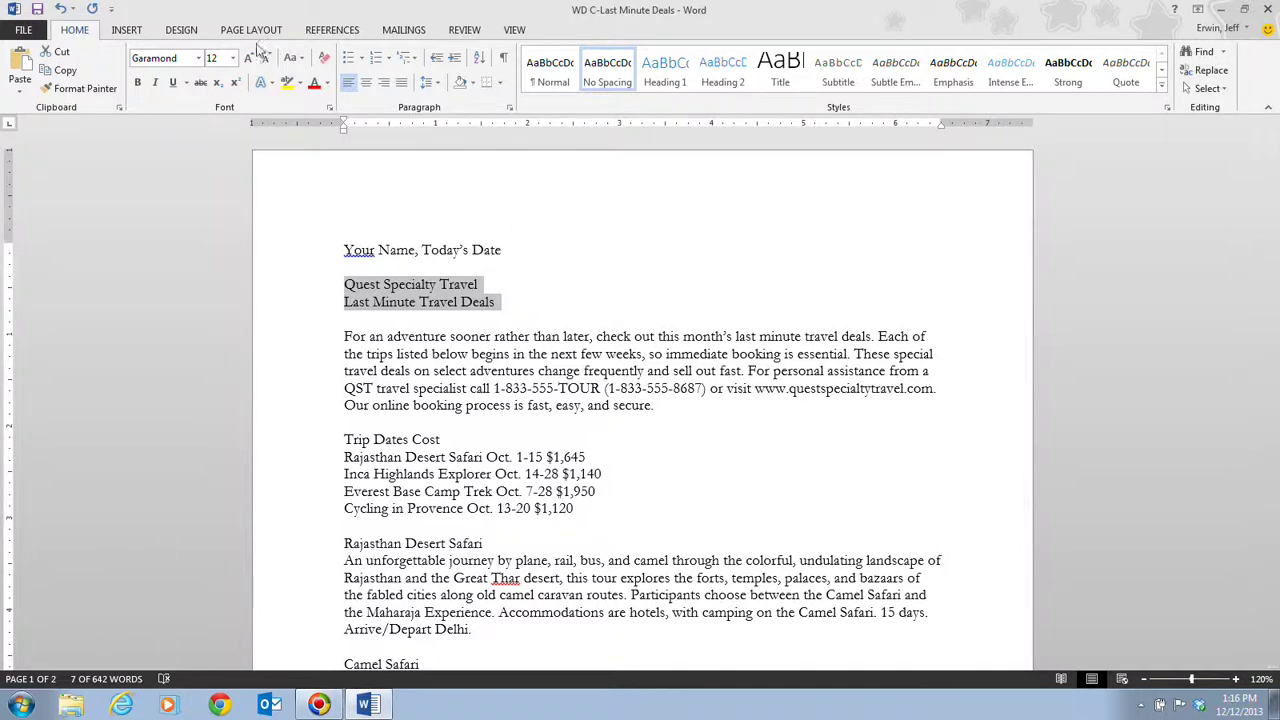
{"action": "left_click", "coordinate": [198, 62]}
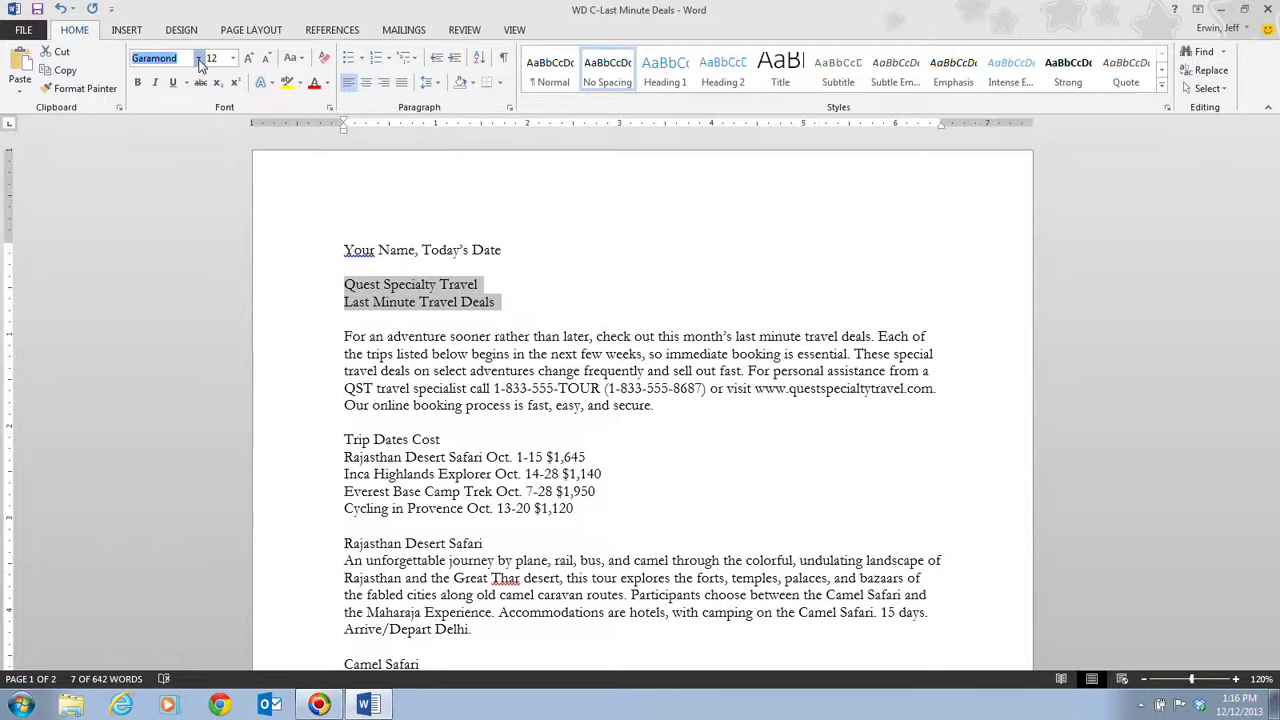
{"action": "key", "text": "Return"}
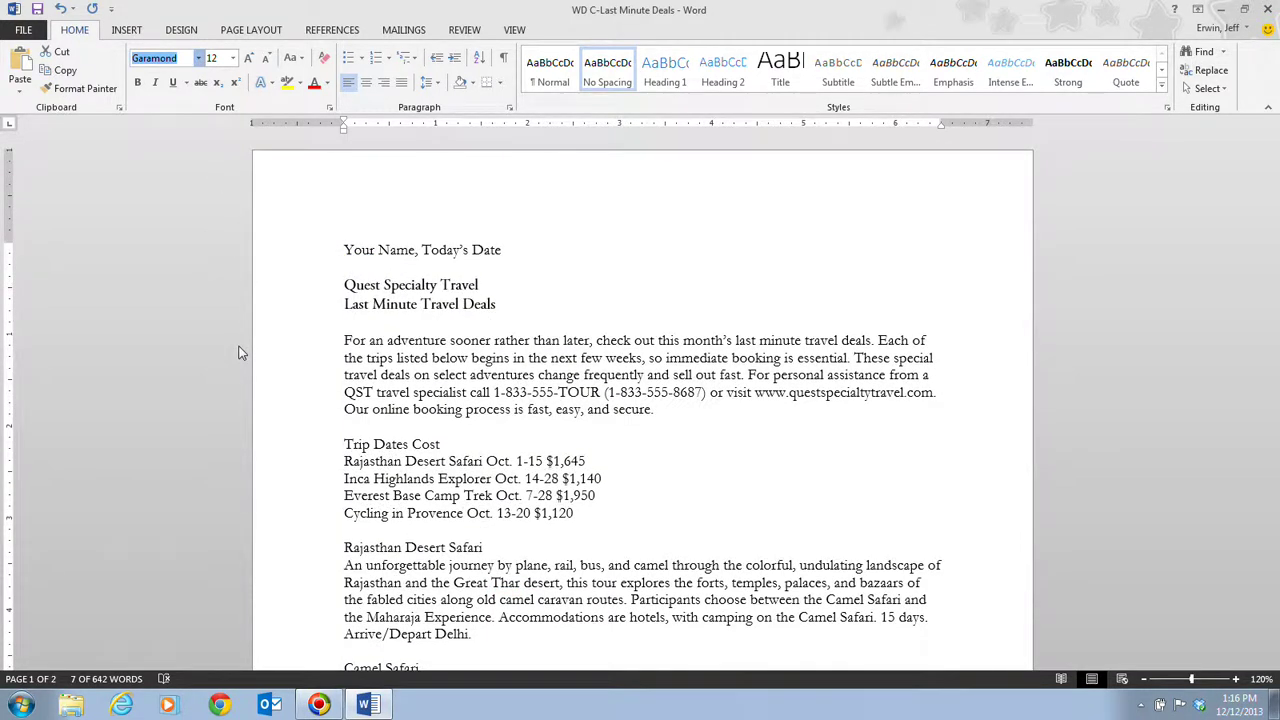
{"action": "key", "text": "ctrl+z"}
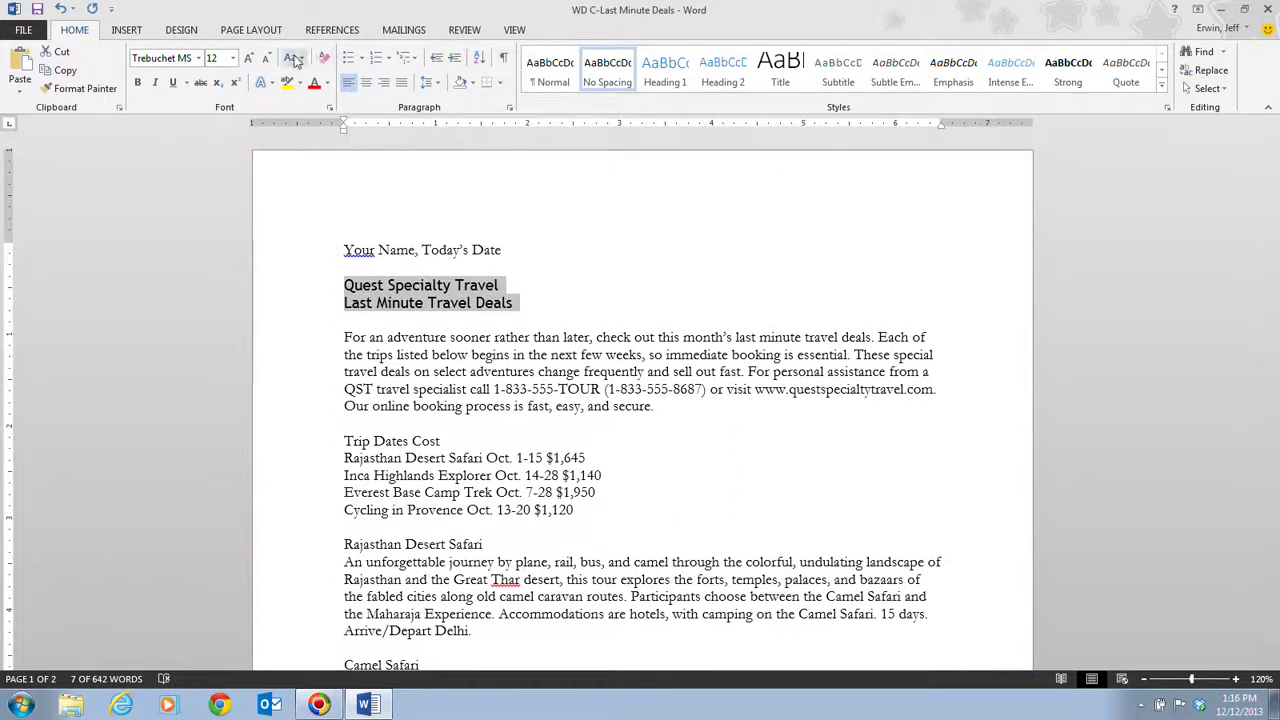
Set the font size of the two title lines to 22 and make them bold
{"action": "left_click", "coordinate": [233, 62]}
{"action": "left_click", "coordinate": [211, 230]}
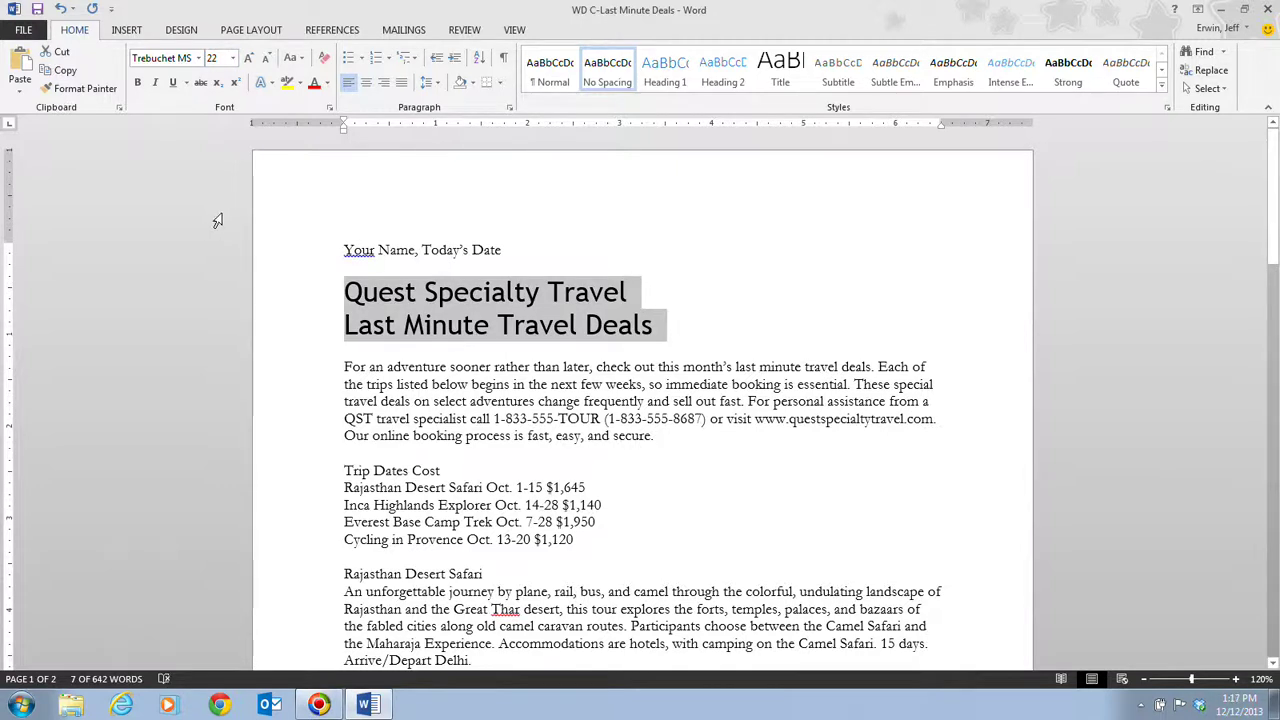
{"action": "left_click", "coordinate": [139, 84]}
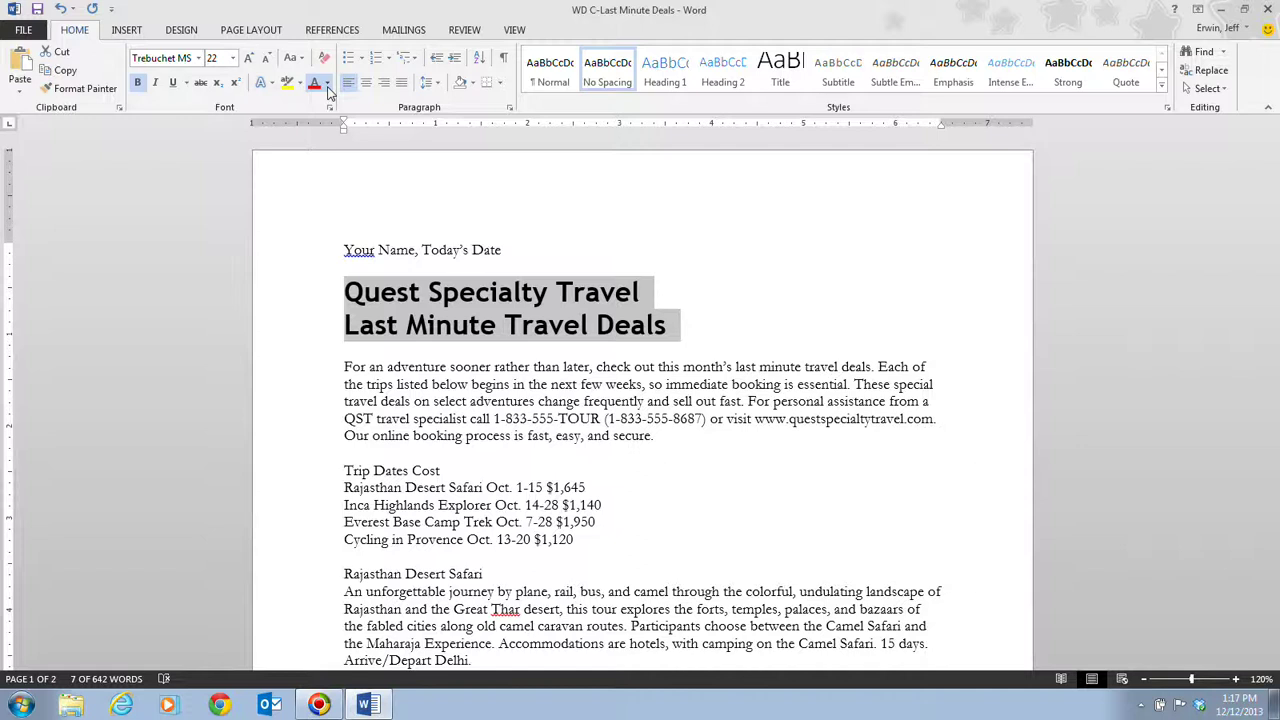
{"action": "left_click", "coordinate": [393, 165]}
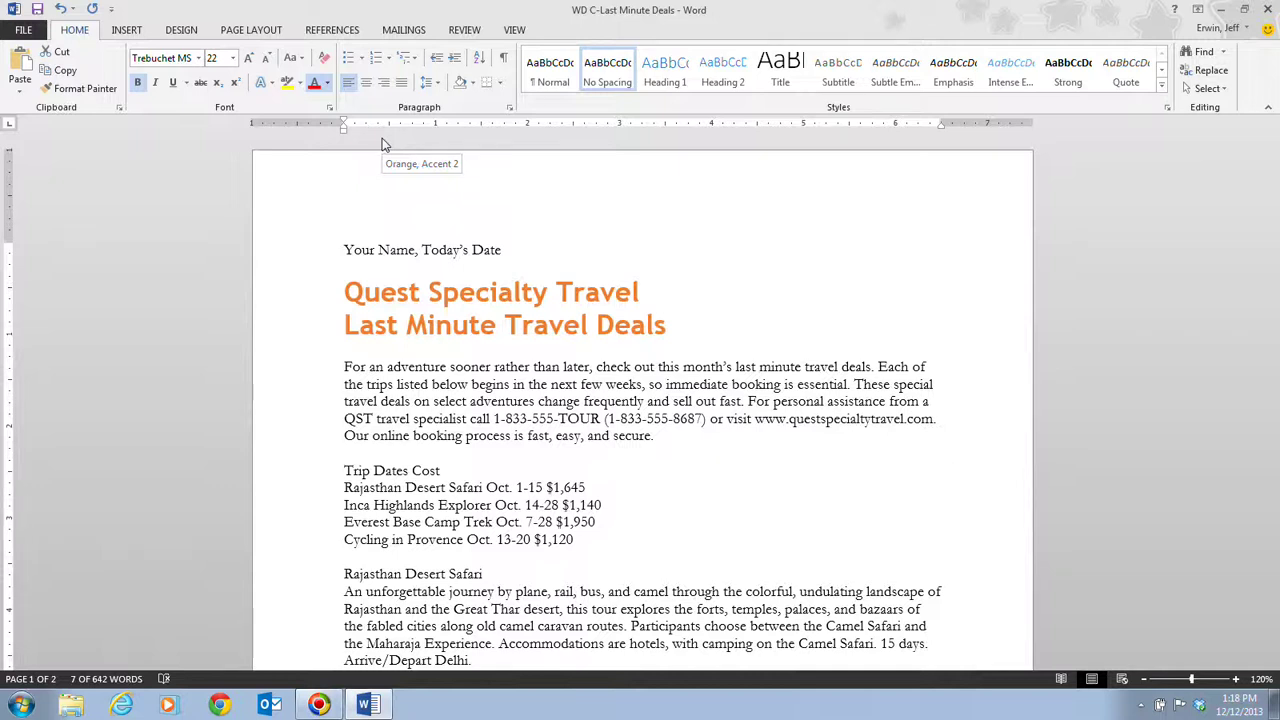
{"action": "key", "text": "Escape"}
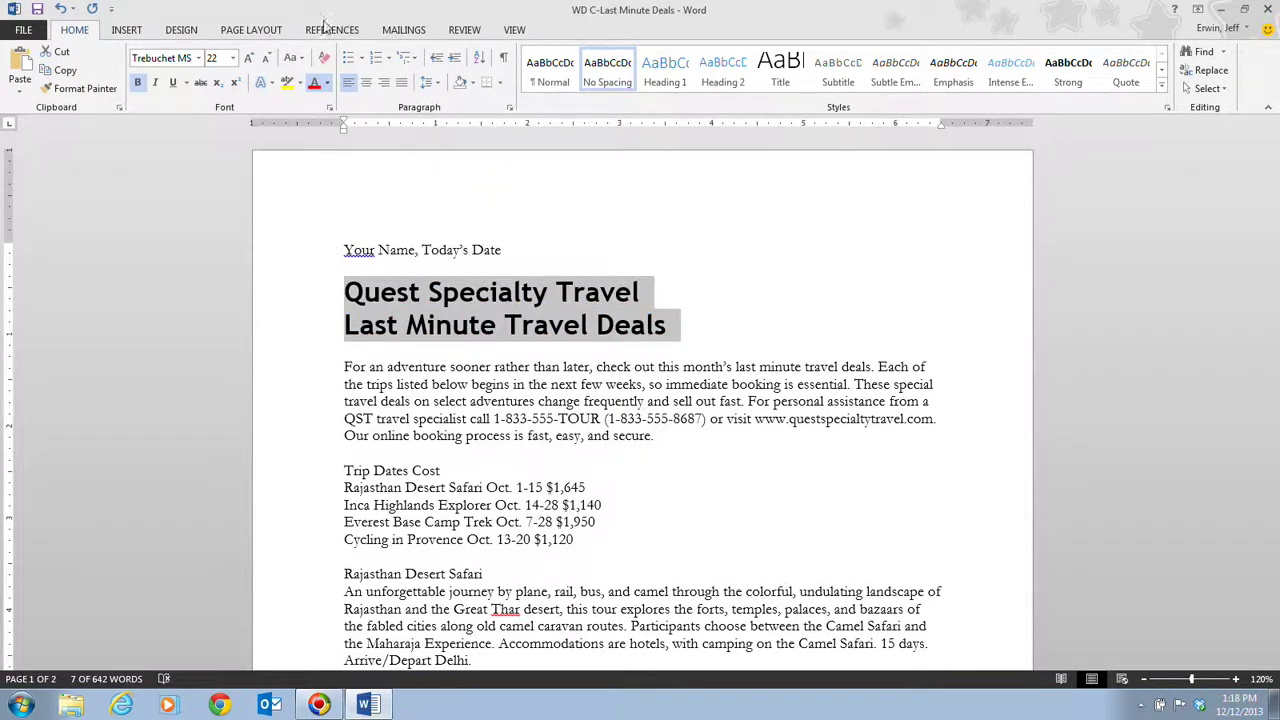
{"action": "left_click", "coordinate": [178, 30]}
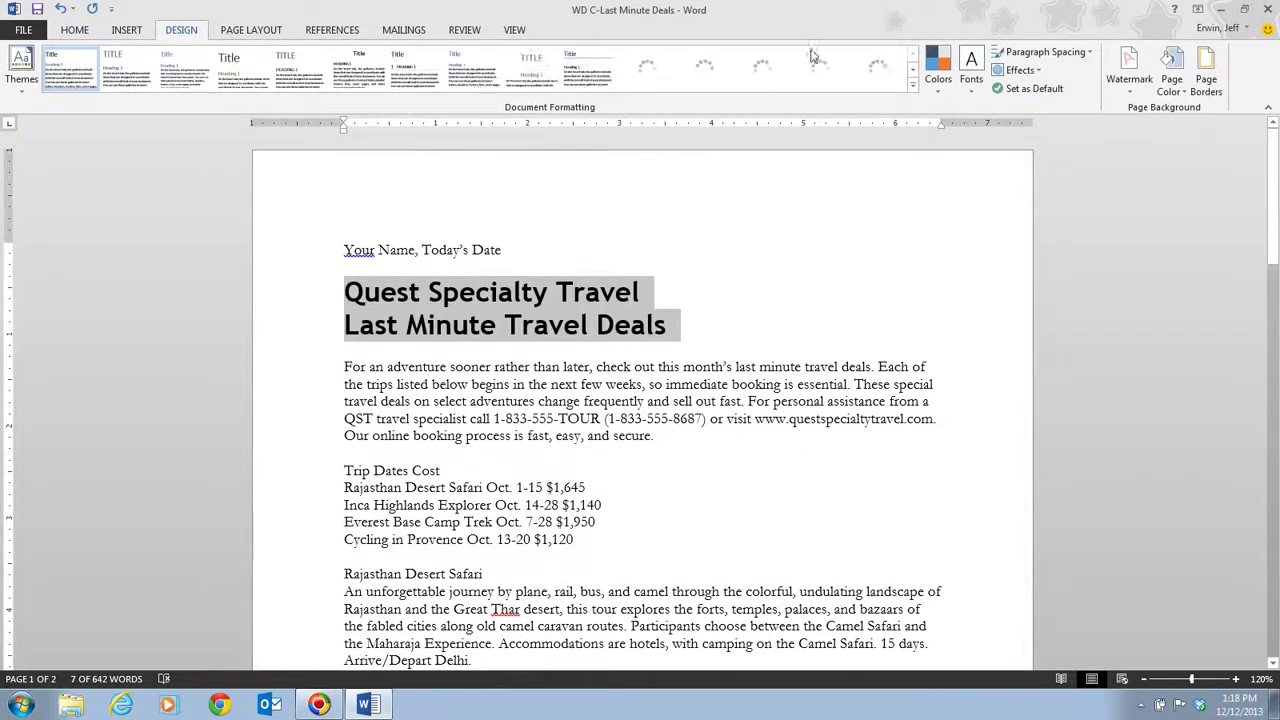
{"action": "left_click", "coordinate": [939, 85]}
{"action": "left_click", "coordinate": [1060, 182]}
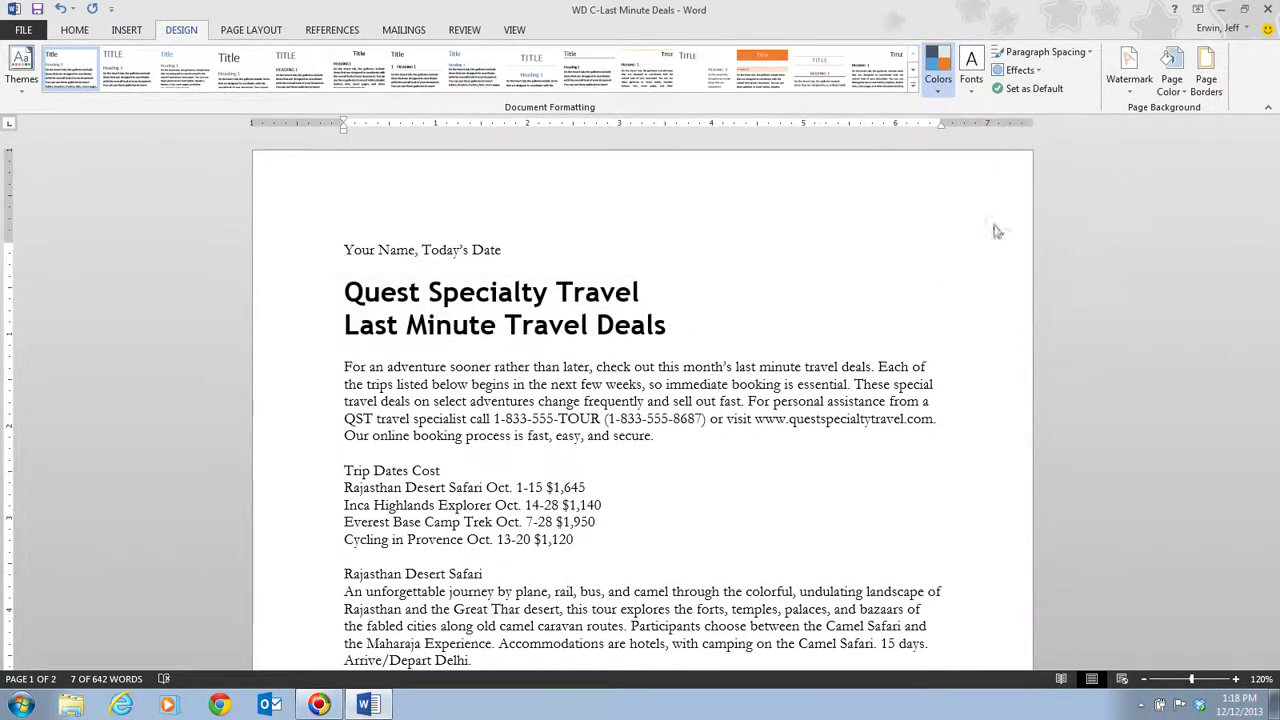
{"action": "key", "text": "Escape"}
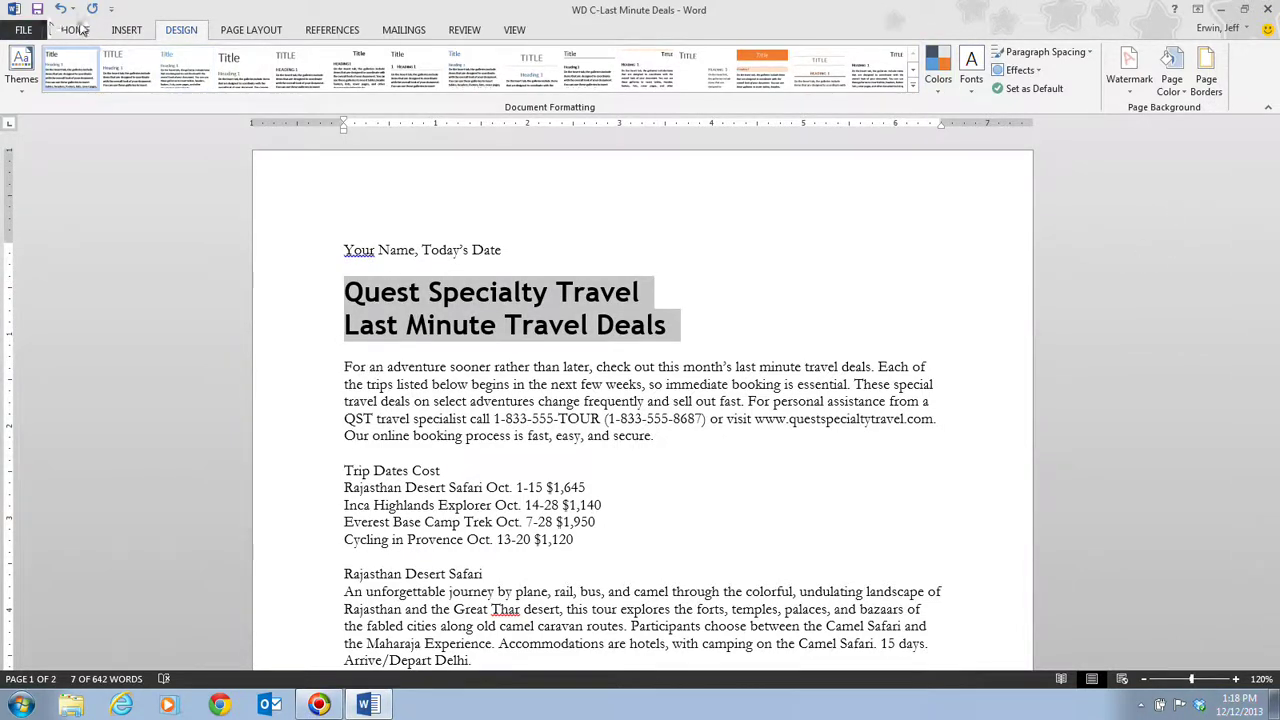
Change the font color of the two title lines to the green theme color and deselect them
{"action": "left_click", "coordinate": [74, 30]}
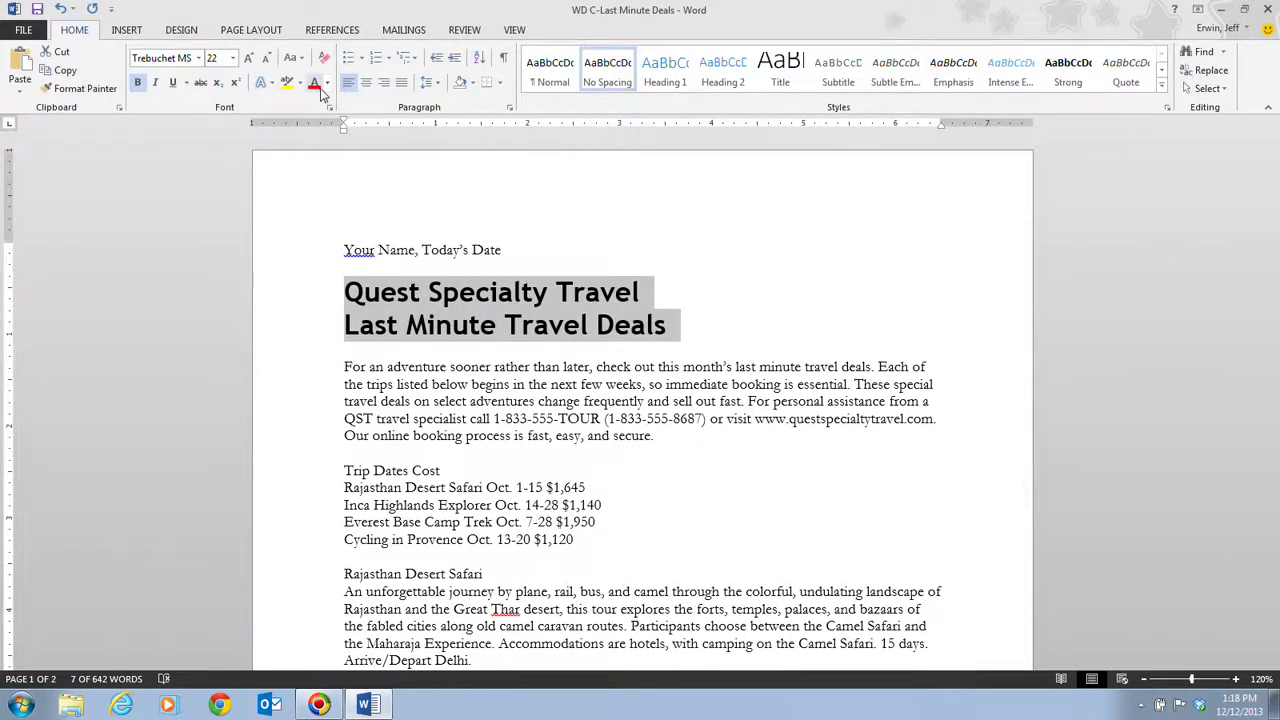
{"action": "left_click", "coordinate": [328, 88]}
{"action": "left_click", "coordinate": [363, 167]}
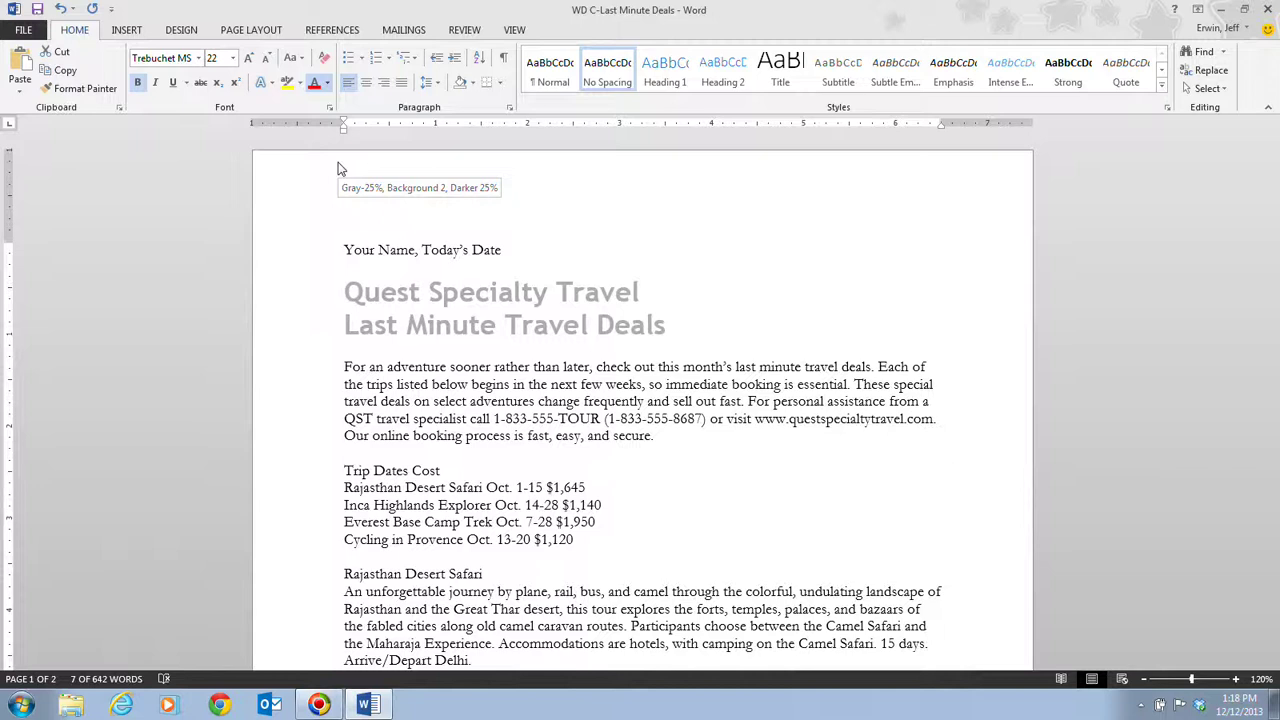
{"action": "left_click", "coordinate": [437, 148]}
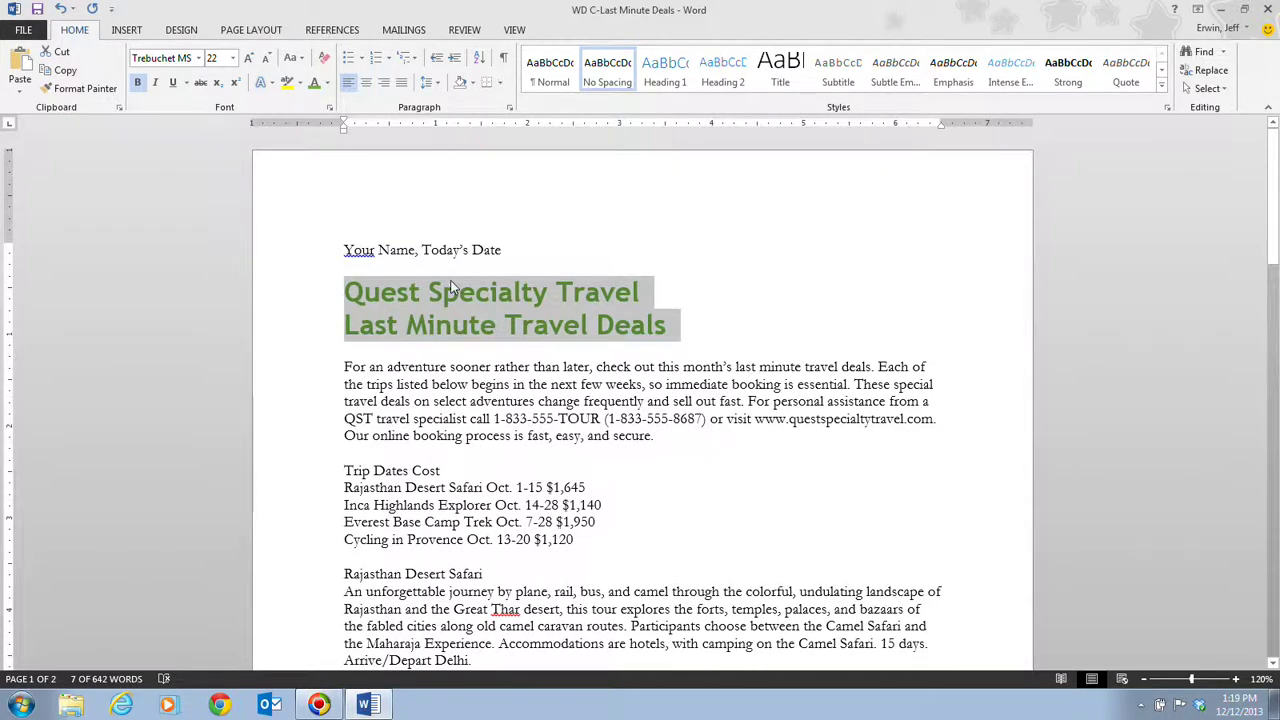
{"action": "left_click", "coordinate": [775, 315]}
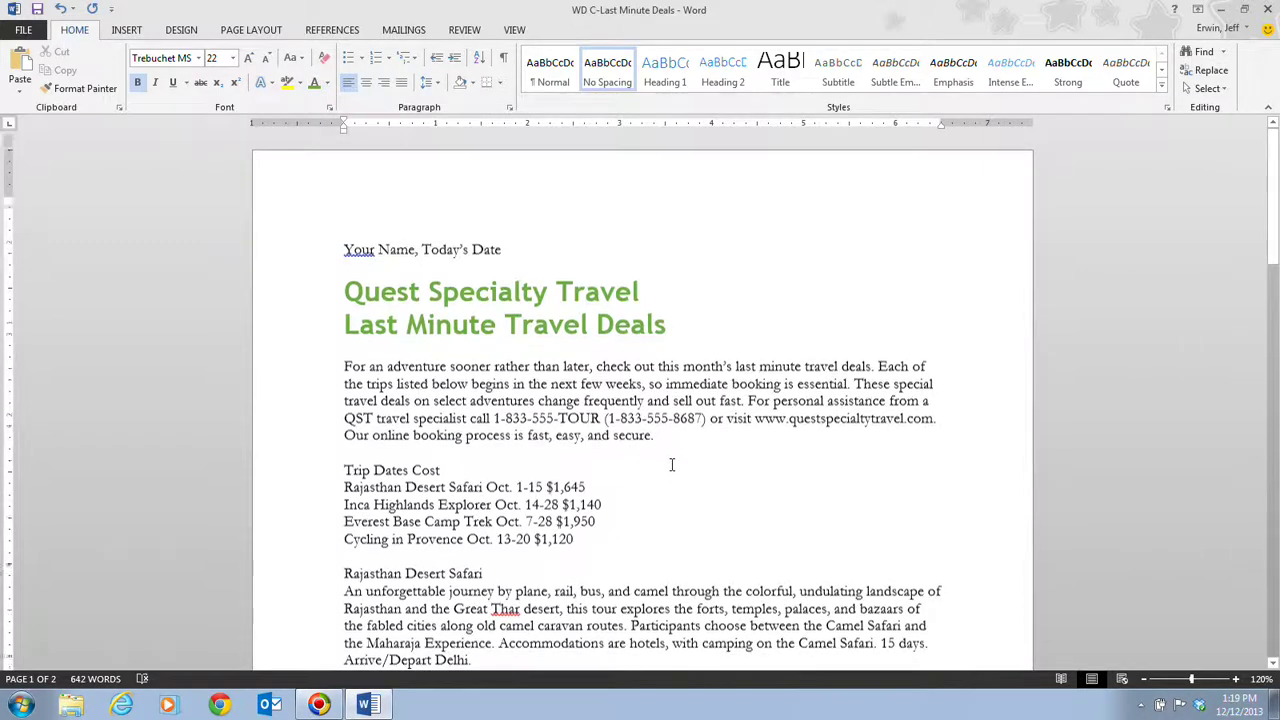
Change the Rajasthan Desert Safari heading above its description paragraph to Trebuchet MS at font size 14
{"action": "scroll", "coordinate": [608, 430], "scroll_direction": "down", "scroll_amount": 5}
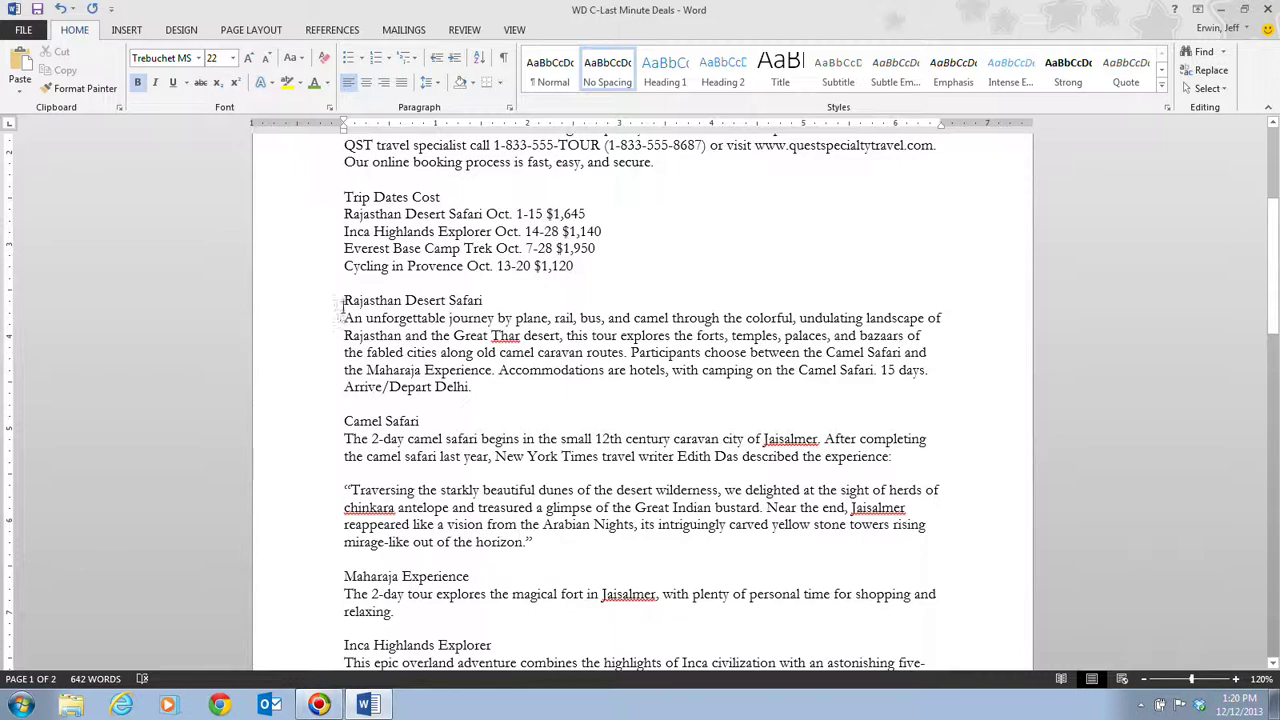
{"action": "scroll", "coordinate": [410, 350], "scroll_direction": "up", "scroll_amount": 2}
{"action": "scroll", "coordinate": [410, 350], "scroll_direction": "up", "scroll_amount": 3}
{"action": "scroll", "coordinate": [341, 300], "scroll_direction": "down", "scroll_amount": 4}
{"action": "left_click_drag", "start_coordinate": [341, 300], "coordinate": [466, 302]}
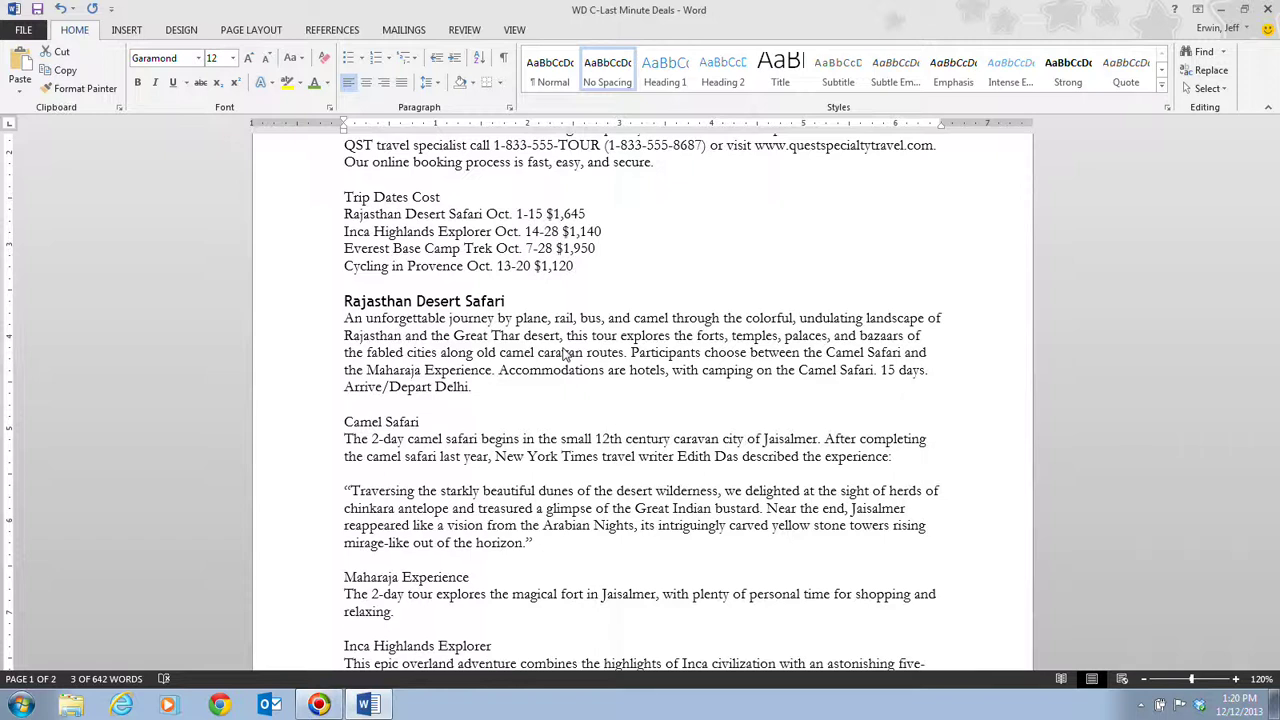
{"action": "triple_click", "coordinate": [566, 301]}
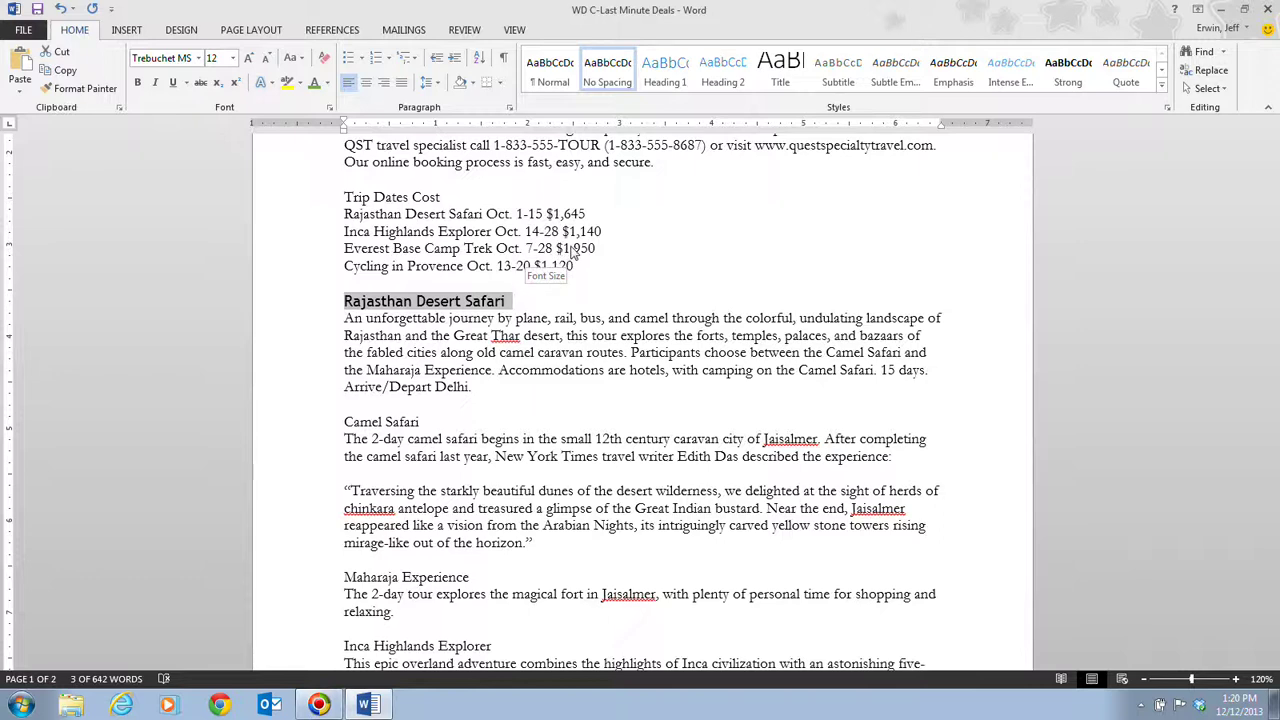
{"action": "left_click", "coordinate": [566, 301]}
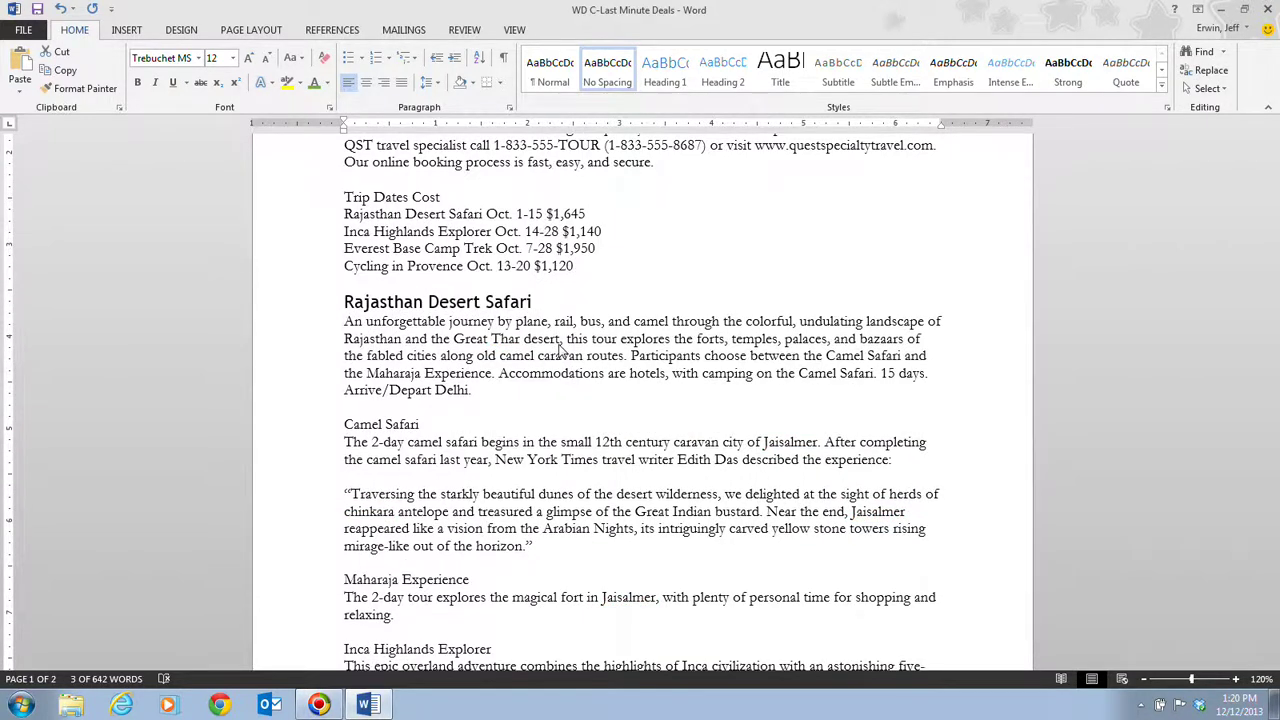
{"action": "triple_click", "coordinate": [536, 305]}
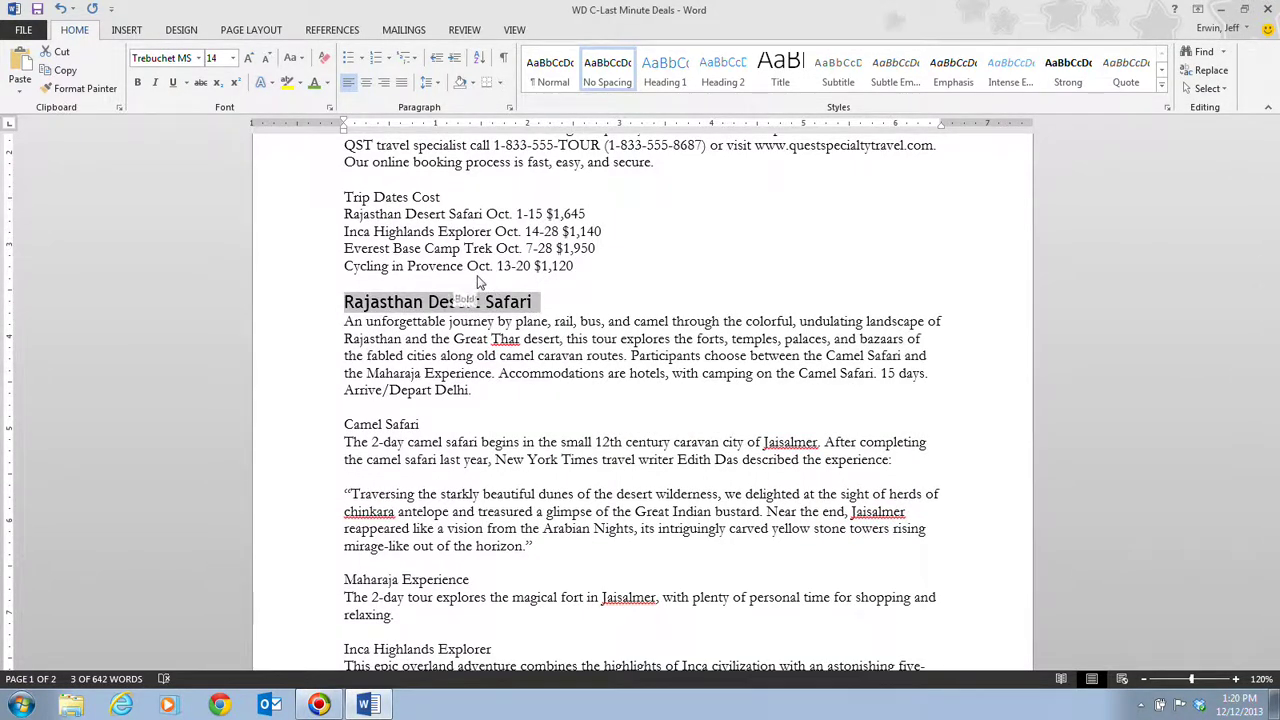
Make the Rajasthan Desert Safari heading bold, apply the same green font color as the title, and deselect it
{"action": "left_click", "coordinate": [478, 282]}
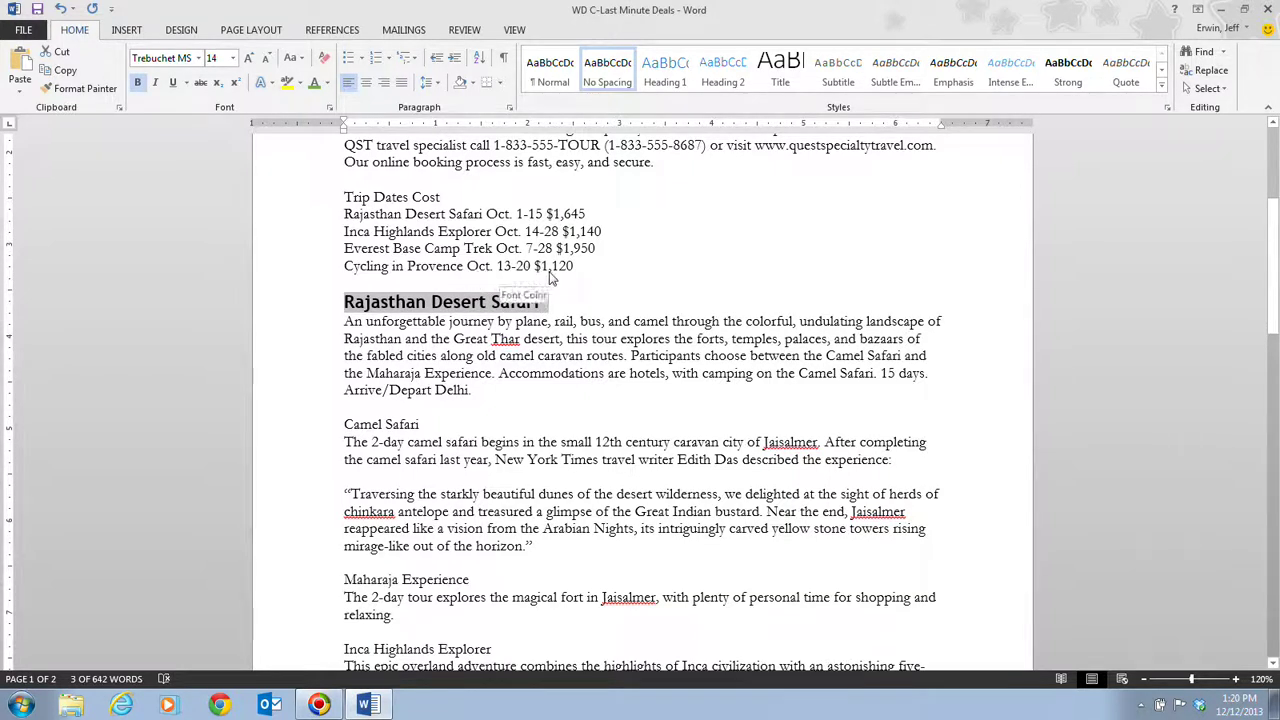
{"action": "left_click", "coordinate": [552, 278]}
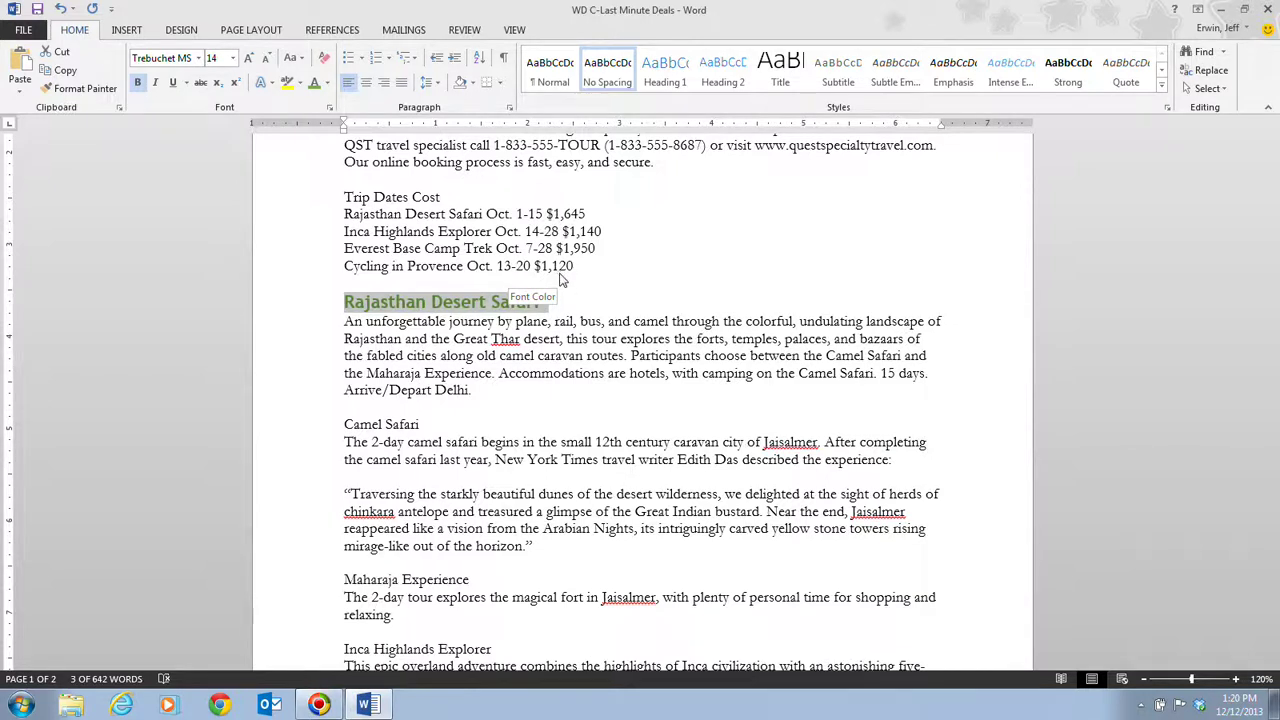
{"action": "left_click", "coordinate": [828, 280]}
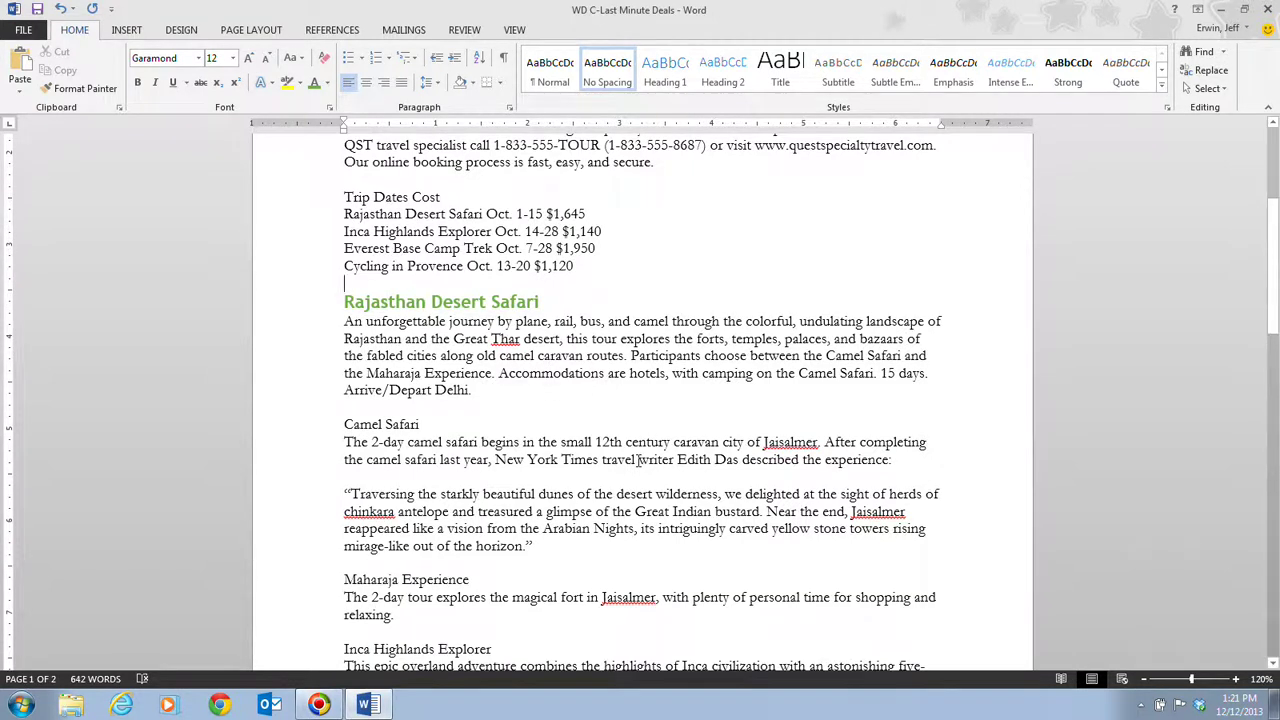
Return to the beginning of the document and save the changes
{"action": "key", "text": "ctrl+Home"}
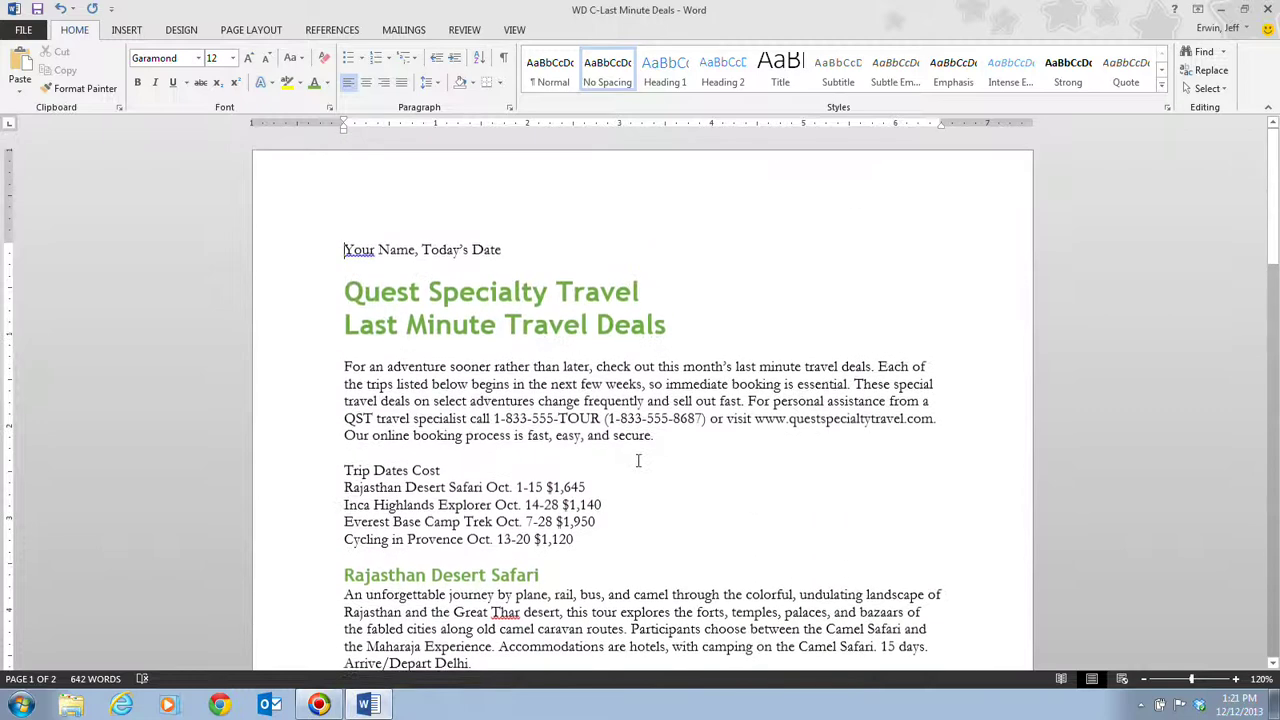
{"action": "left_click", "coordinate": [37, 10]}
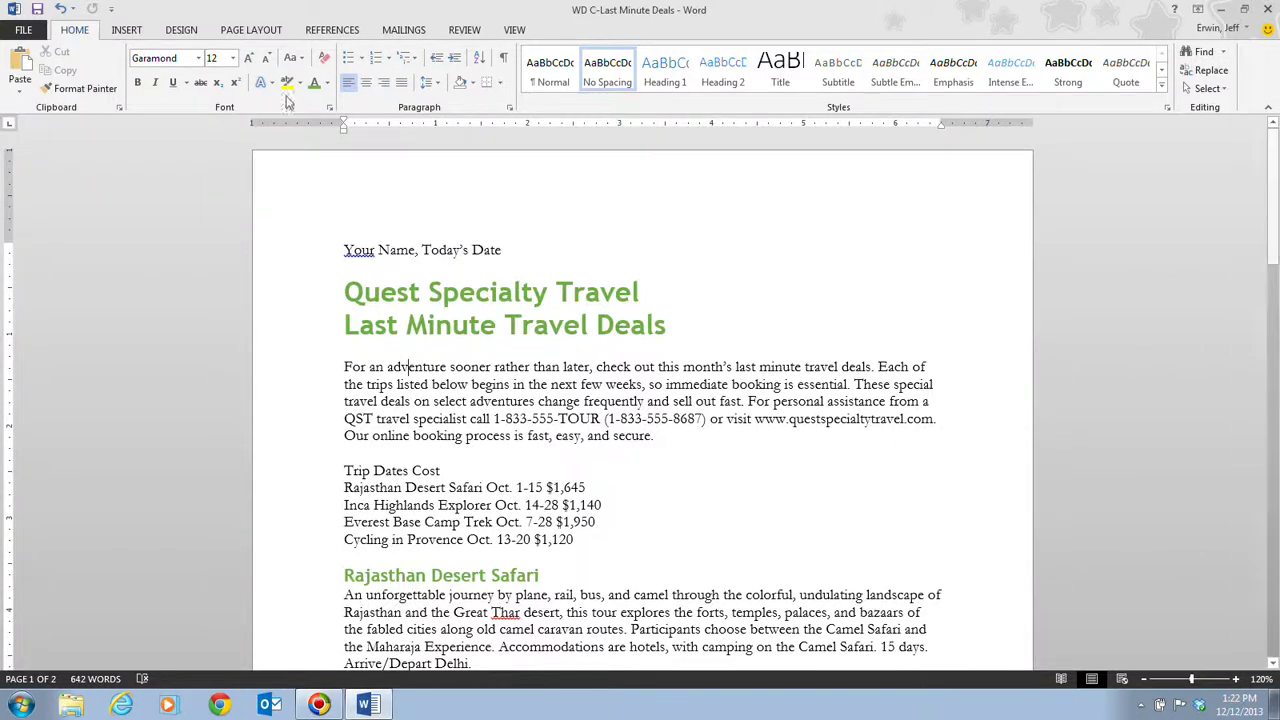
{"action": "left_click", "coordinate": [131, 32]}
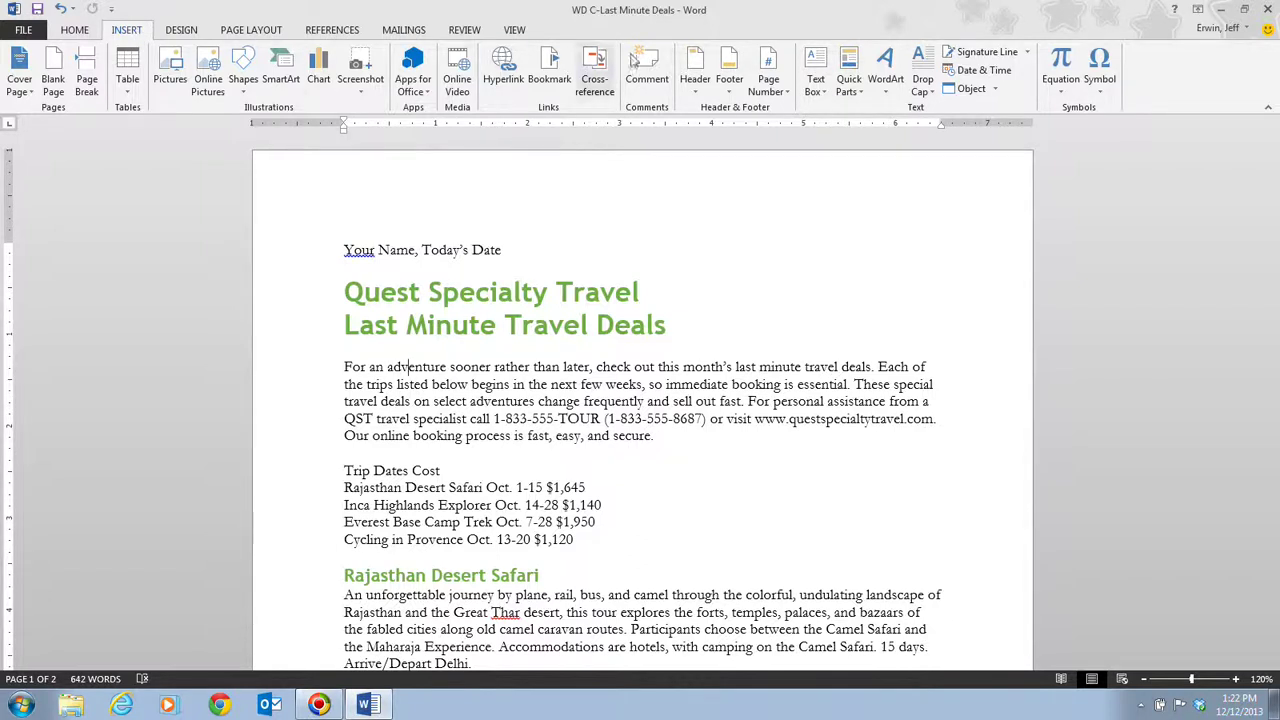
{"action": "left_click", "coordinate": [935, 72]}
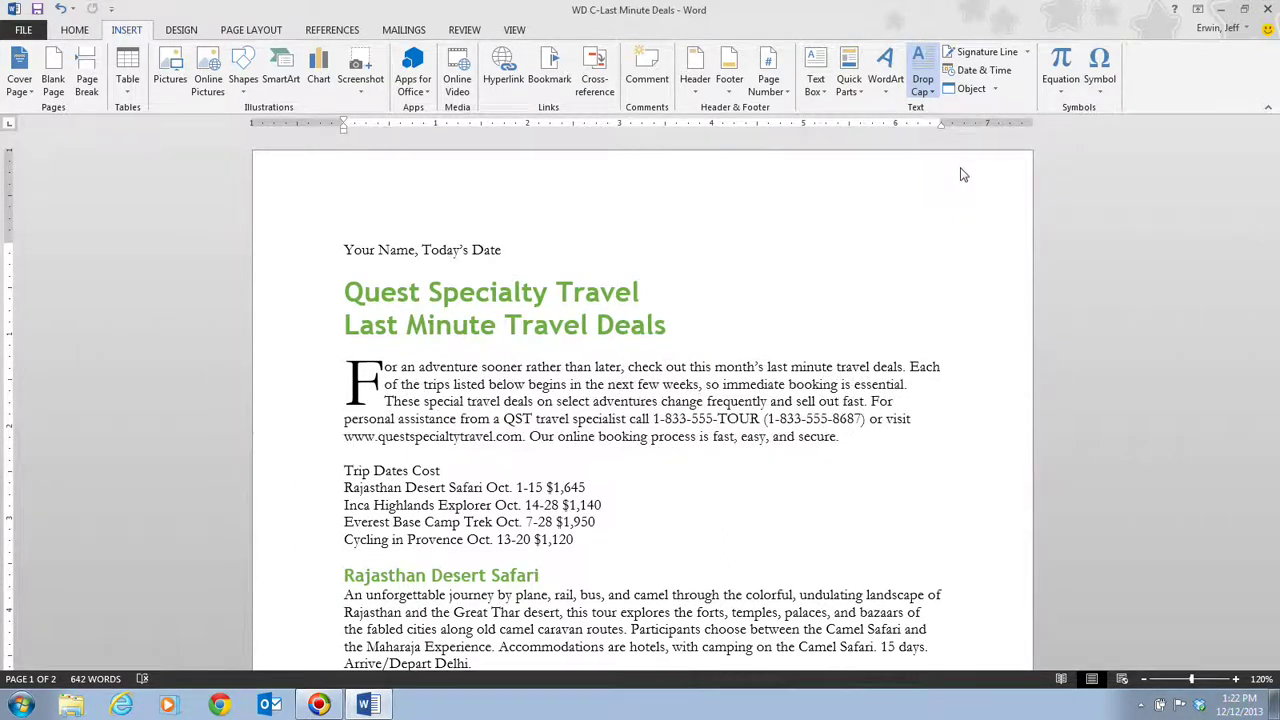
{"action": "left_click", "coordinate": [965, 221]}
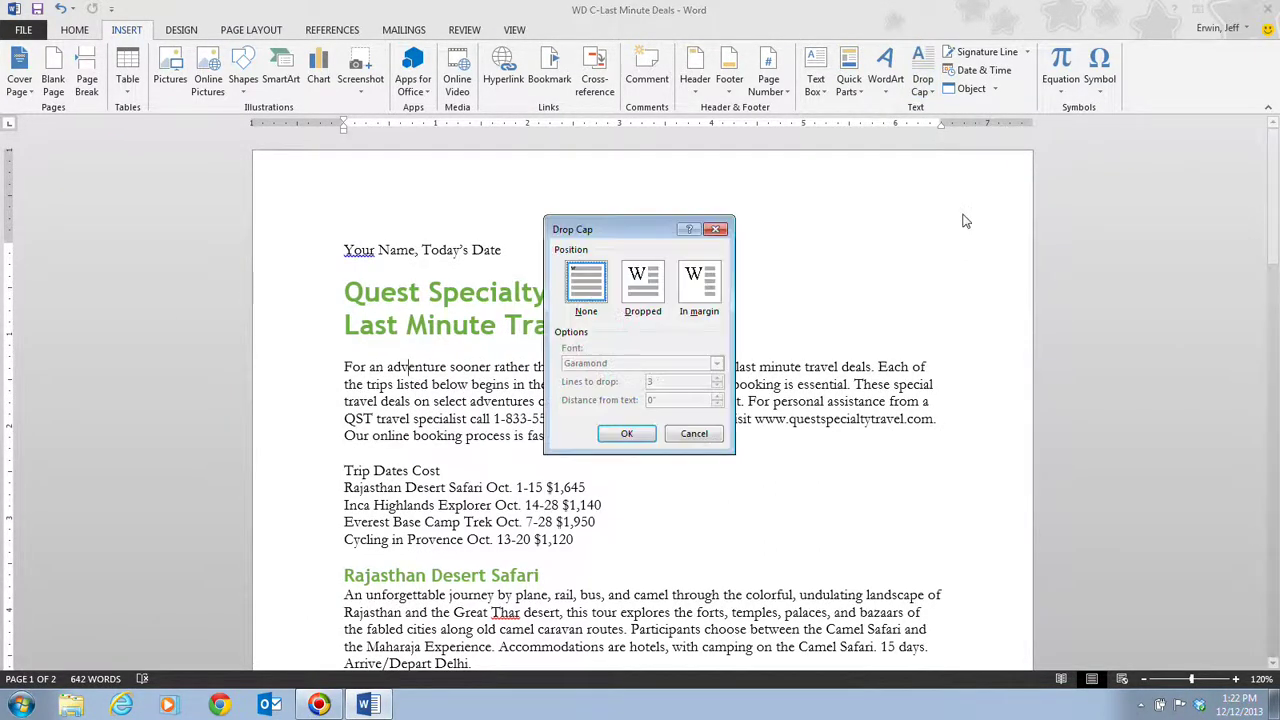
{"action": "left_click", "coordinate": [645, 281]}
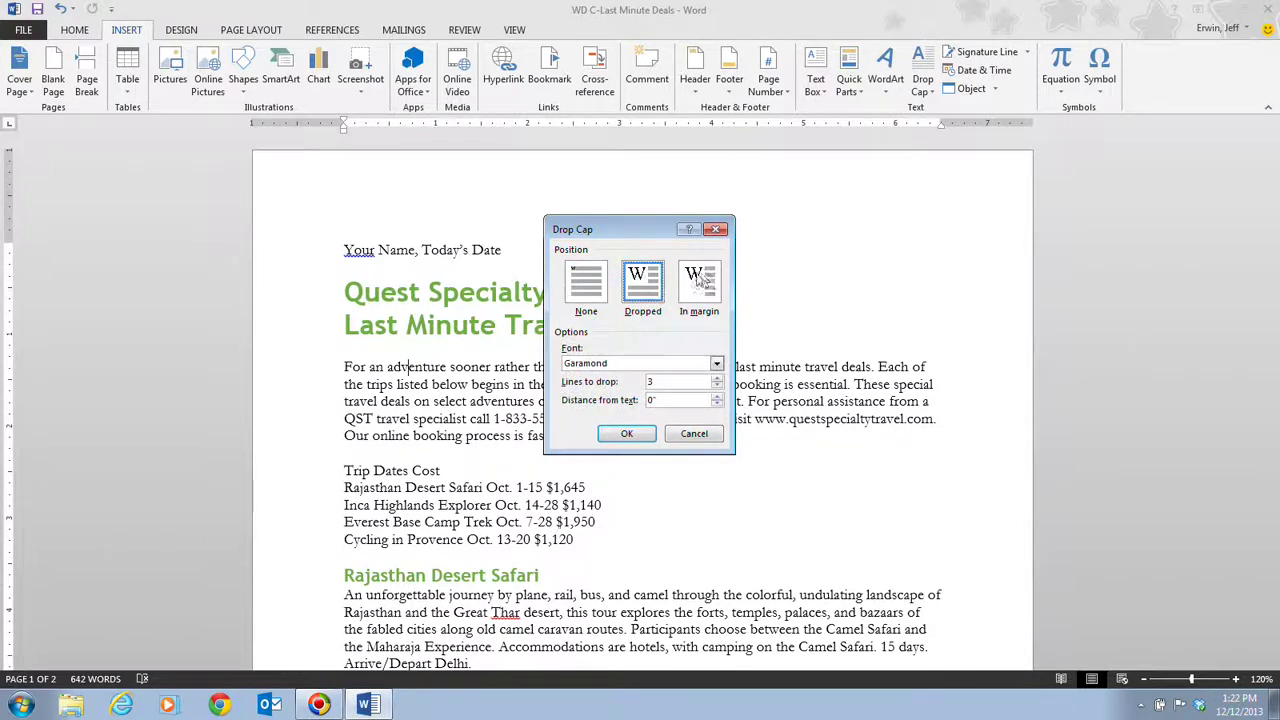
{"action": "left_click", "coordinate": [697, 280]}
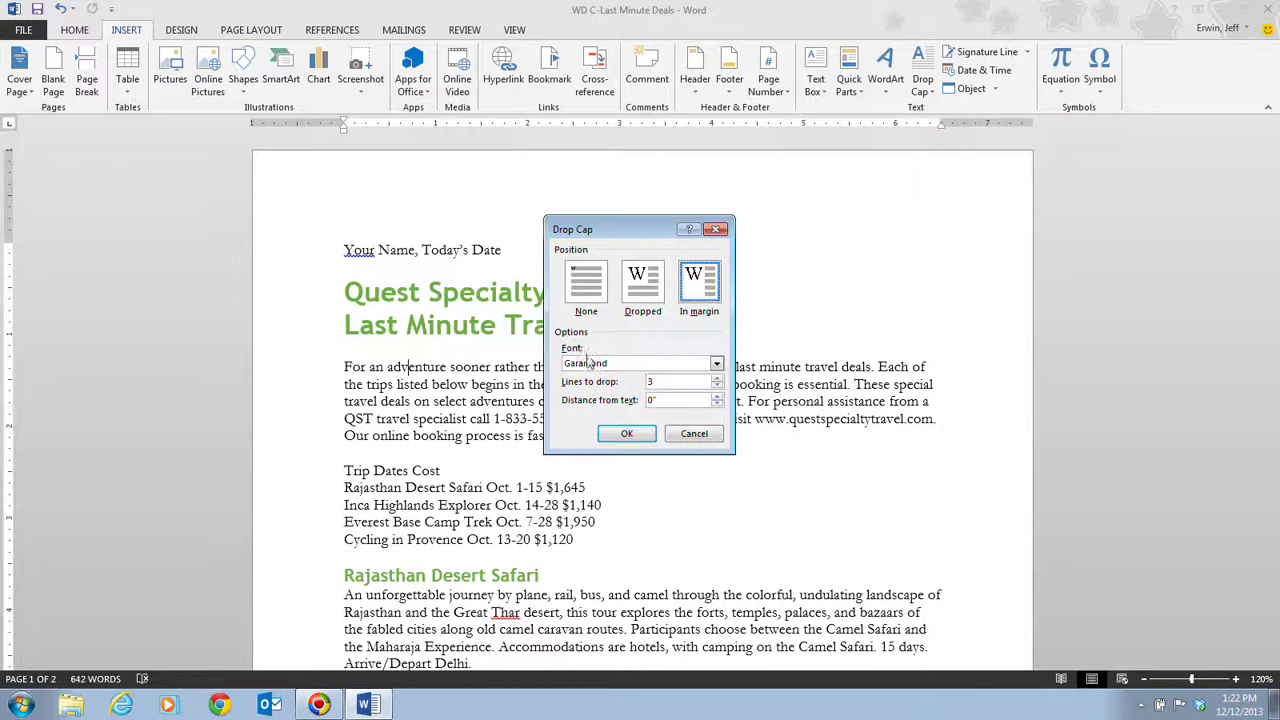
{"action": "left_click", "coordinate": [716, 366]}
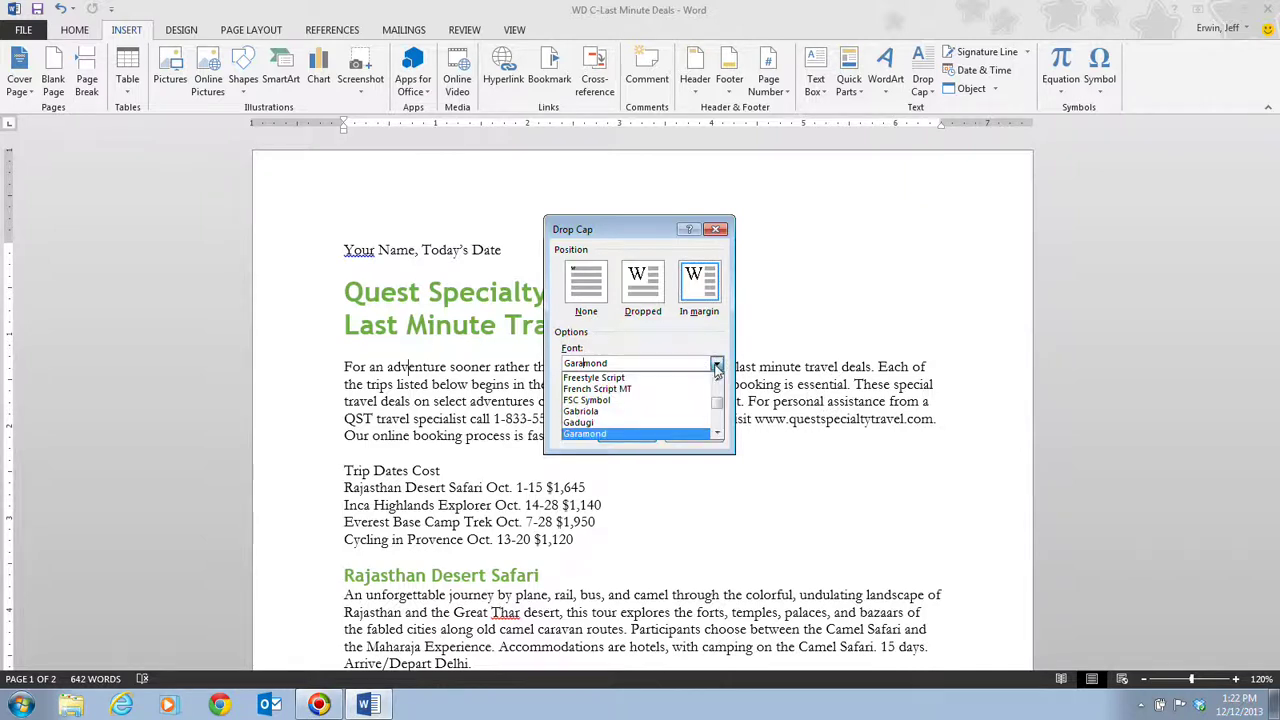
{"action": "left_click", "coordinate": [657, 340]}
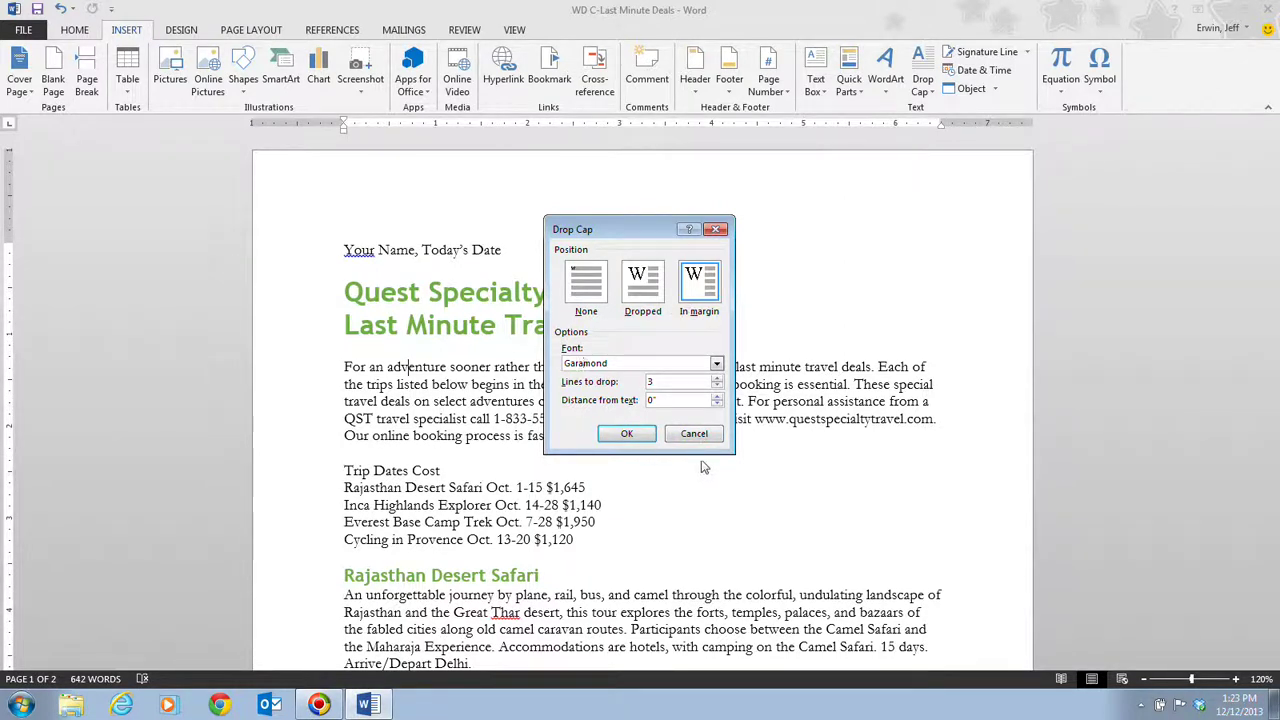
{"action": "left_click", "coordinate": [700, 431]}
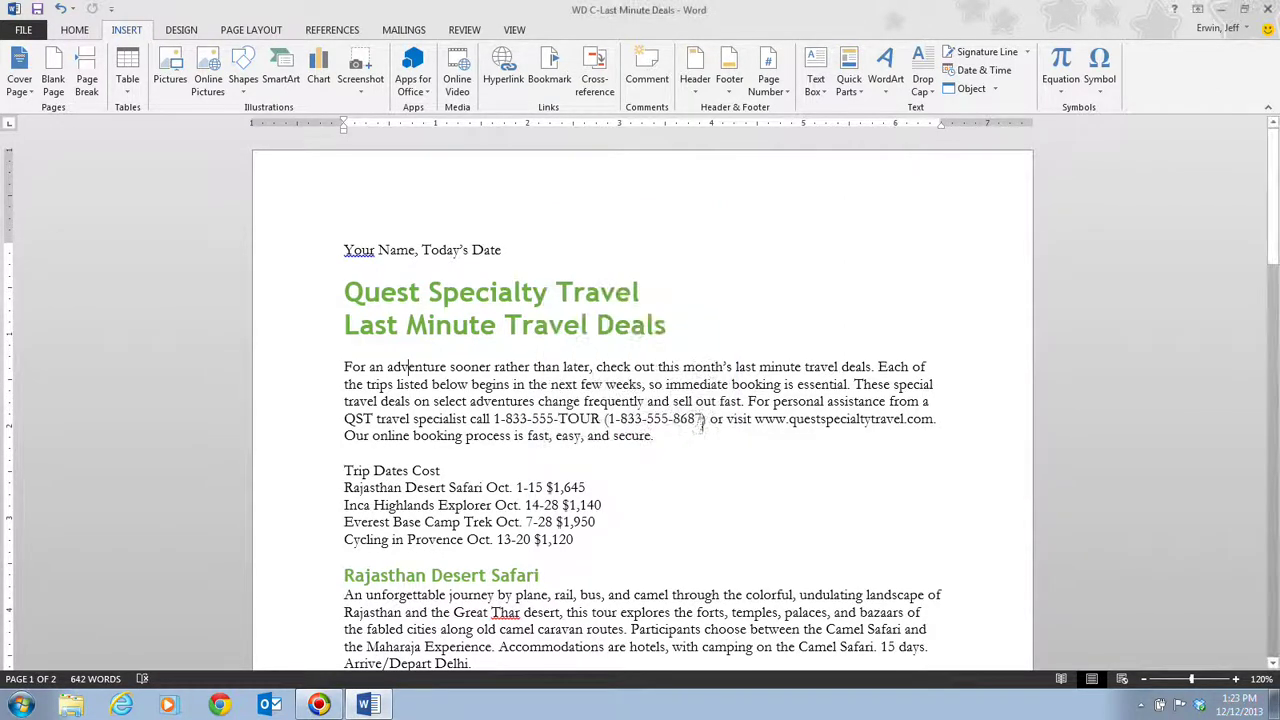